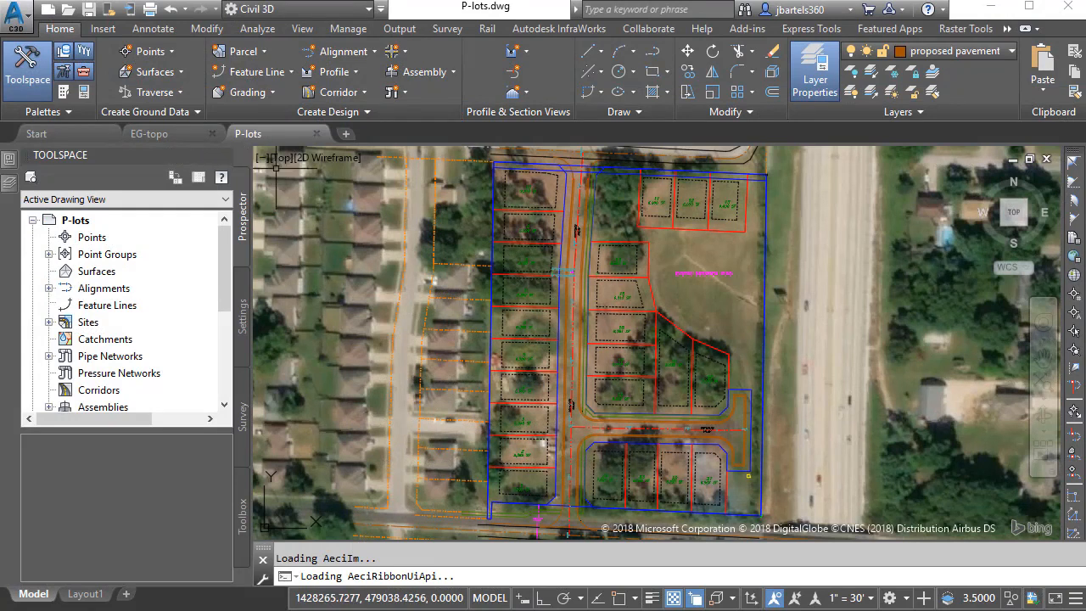
- Set the P-lots drawing's Geolocation online map from Map Aerial to Map Off
{"action": "left_click", "coordinate": [1008, 29]}
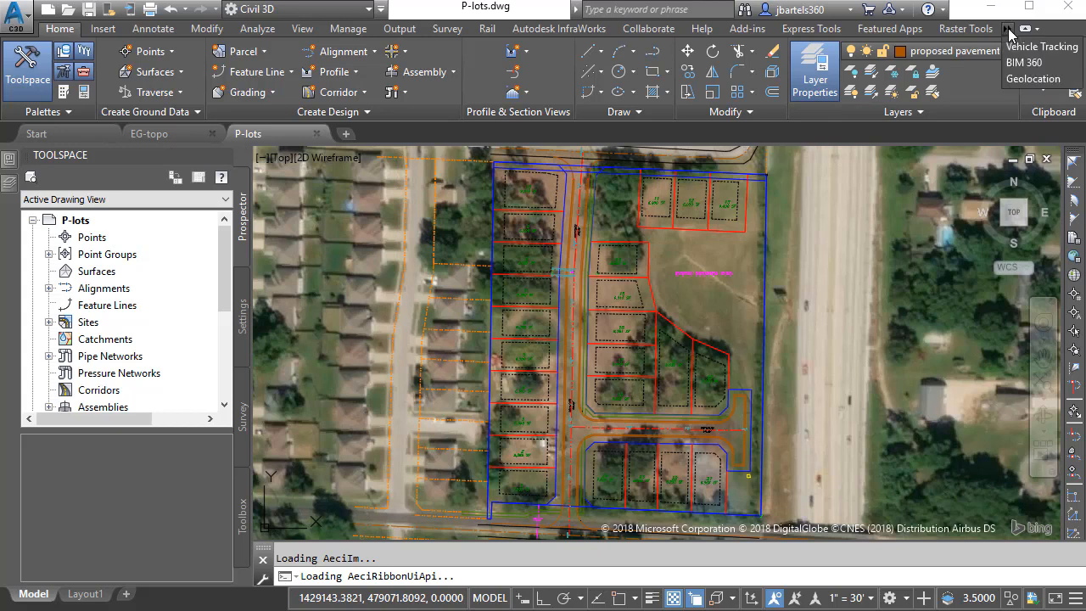
{"action": "left_click", "coordinate": [1012, 79]}
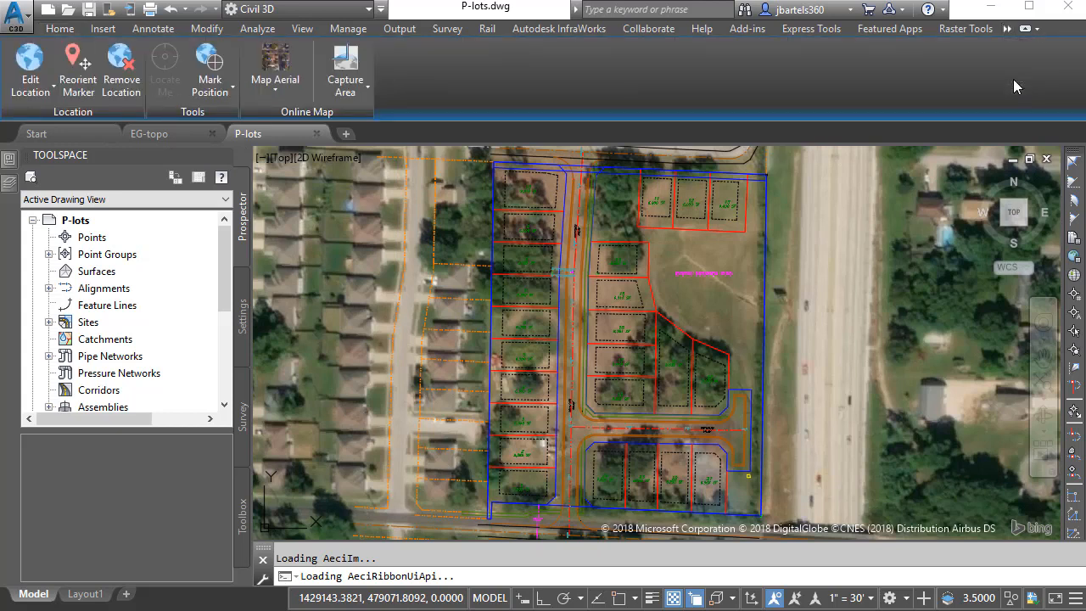
{"action": "left_click", "coordinate": [278, 90]}
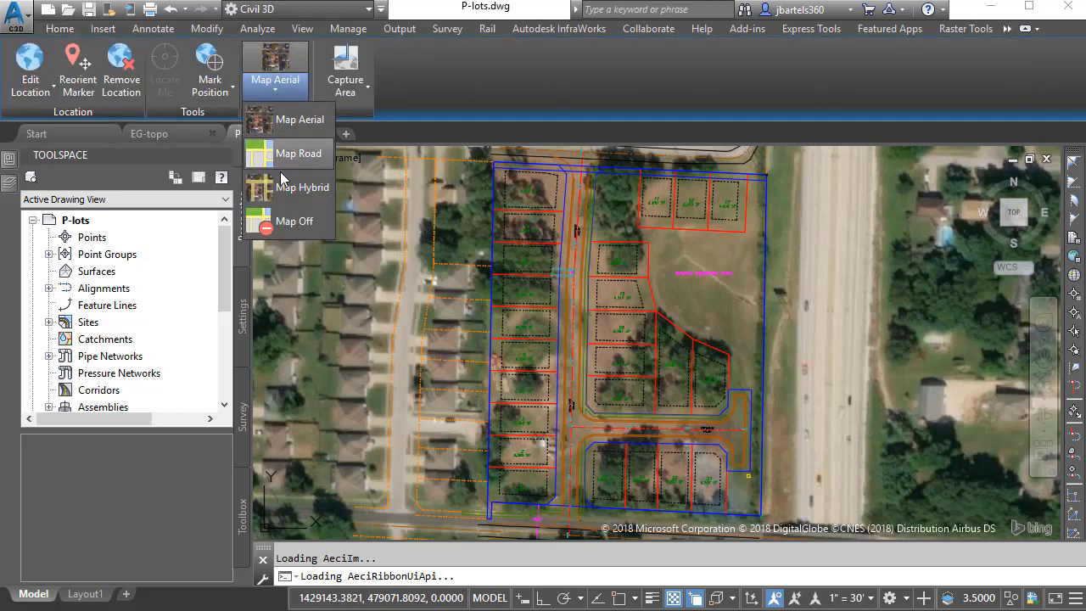
{"action": "left_click", "coordinate": [291, 223]}
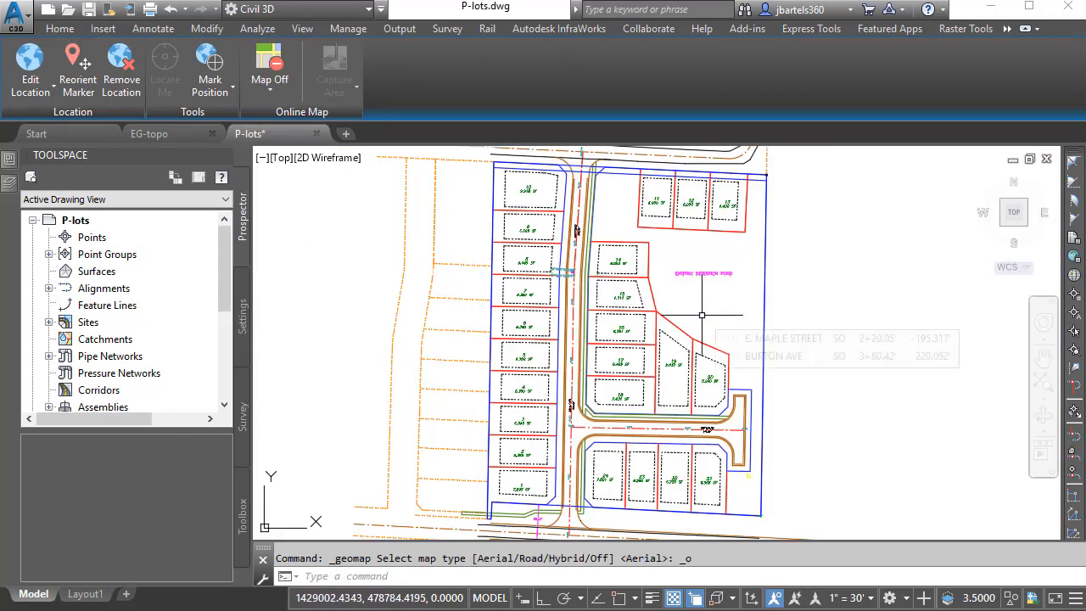
- Set the EG-topo drawing's online map to Map Off so its contour lines show
{"action": "left_click", "coordinate": [153, 136]}
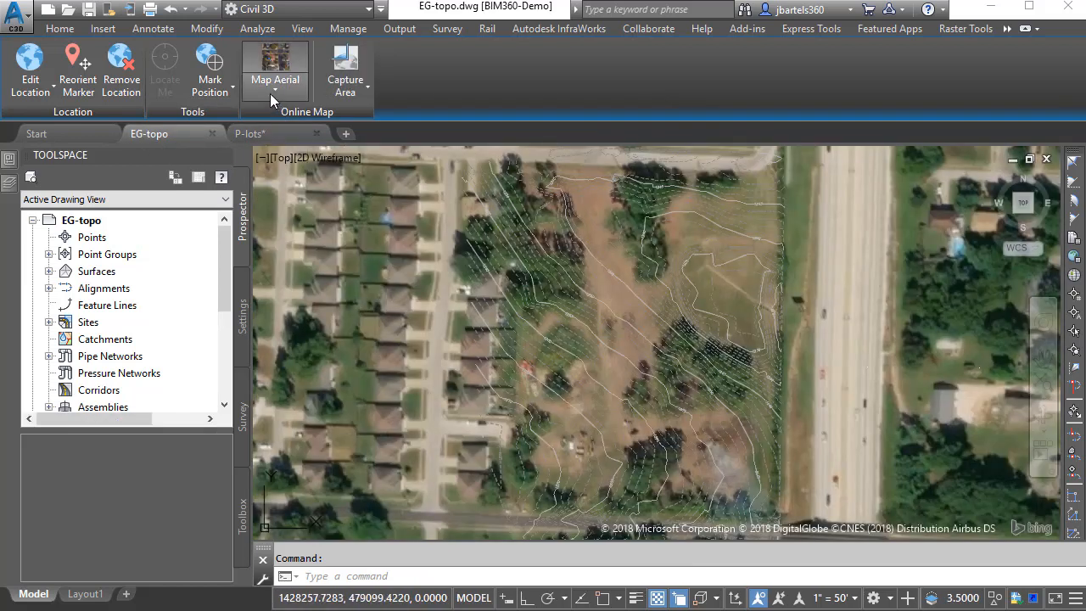
{"action": "left_click", "coordinate": [270, 93]}
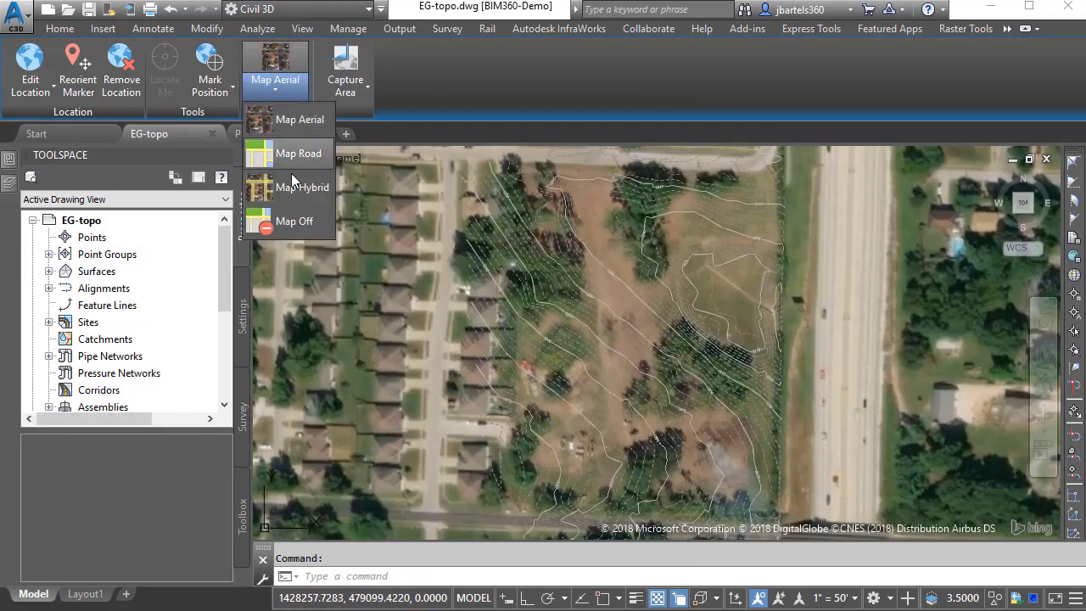
{"action": "left_click", "coordinate": [296, 222]}
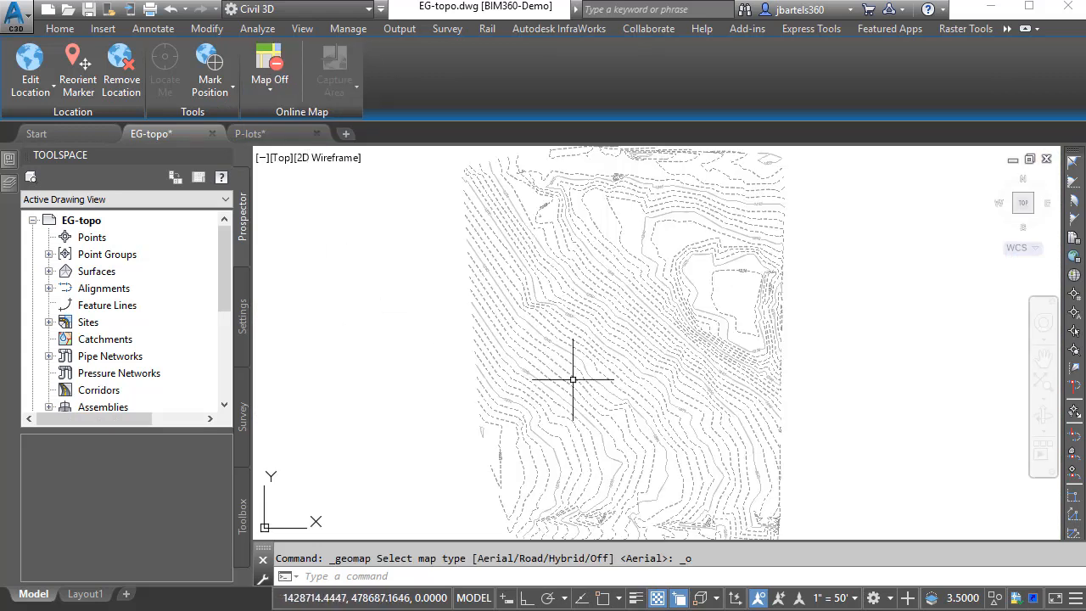
{"action": "scroll", "coordinate": [638, 363], "scroll_direction": "up", "scroll_amount": 3}
{"action": "middle_click_drag", "start_coordinate": [623, 314], "coordinate": [652, 431]}
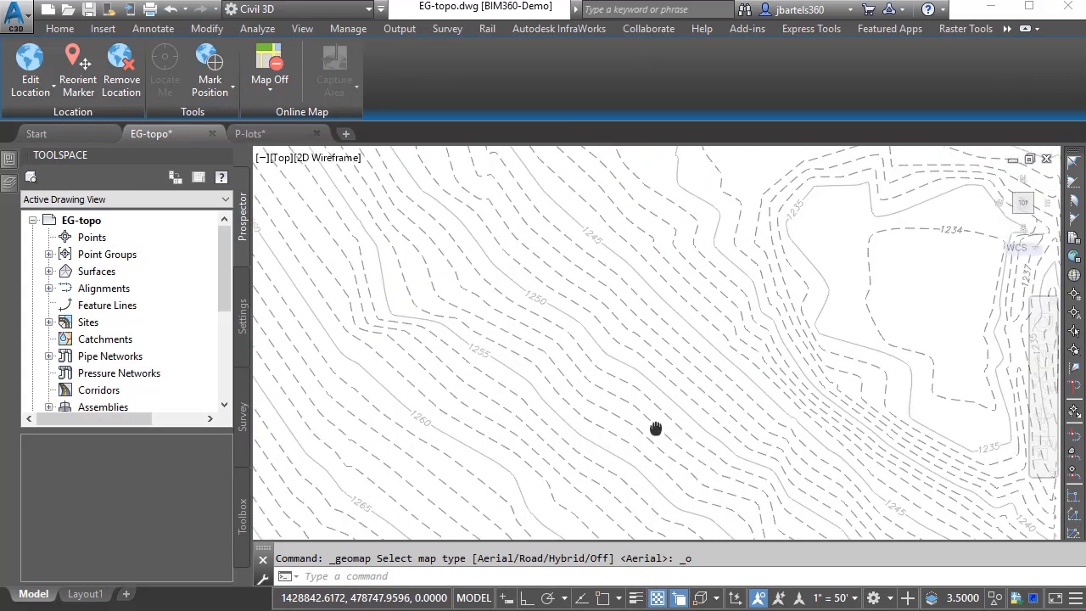
{"action": "left_click", "coordinate": [625, 363]}
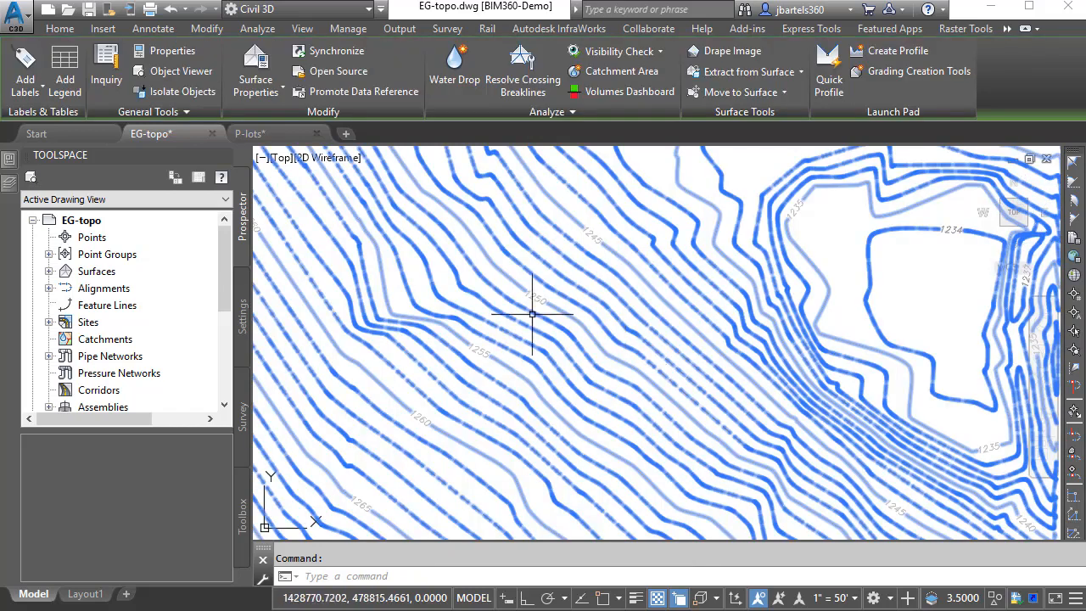
{"action": "left_click", "coordinate": [191, 71]}
{"action": "mouse_move", "coordinate": [428, 319]}
{"action": "left_mouse_down"}
{"action": "mouse_move", "coordinate": [469, 333]}
{"action": "mouse_move", "coordinate": [470, 252]}
{"action": "mouse_move", "coordinate": [622, 405]}
{"action": "mouse_move", "coordinate": [495, 412]}
{"action": "mouse_move", "coordinate": [525, 433]}
{"action": "mouse_move", "coordinate": [601, 447]}
{"action": "left_mouse_up"}
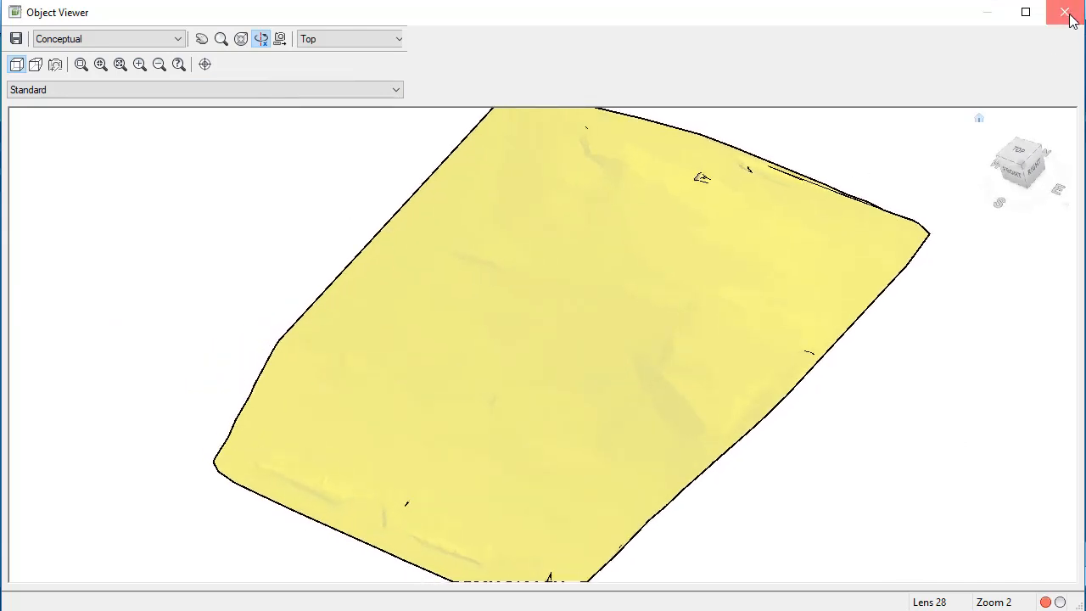
{"action": "left_click", "coordinate": [1064, 11]}
{"action": "key", "text": "Escape"}
{"action": "mouse_move", "coordinate": [751, 182]}
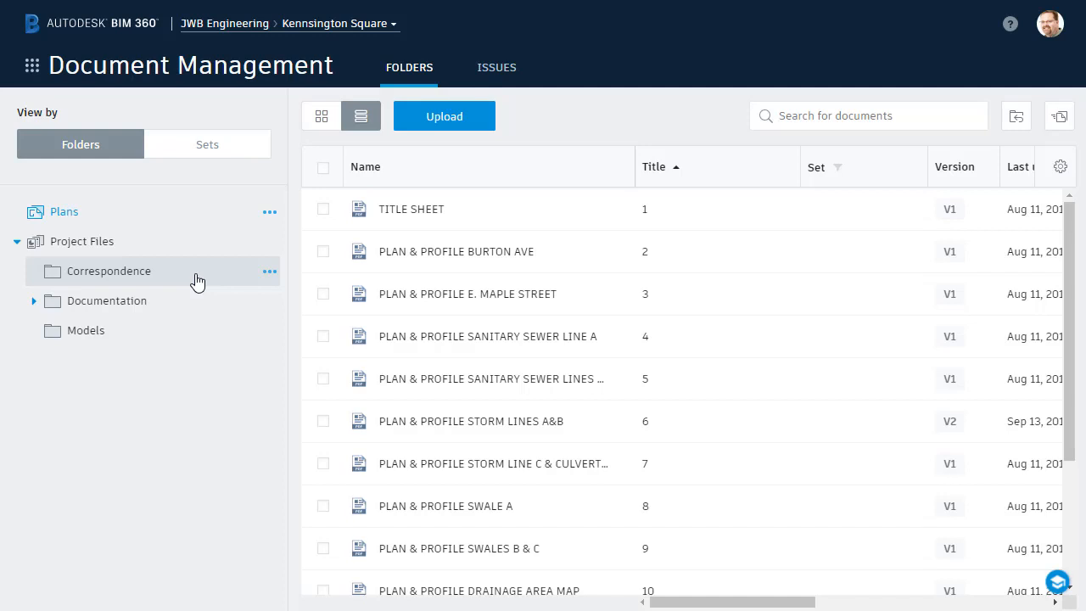
- Add a share subfolder named after the collaborator inside the Correspondence folder
{"action": "left_click", "coordinate": [270, 273]}
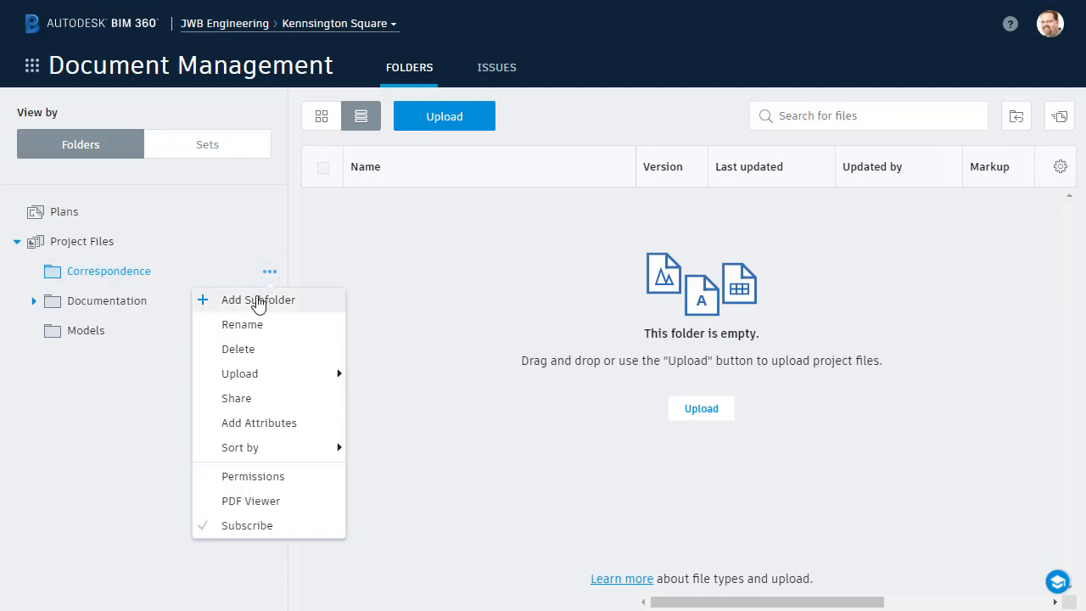
{"action": "left_click", "coordinate": [258, 304]}
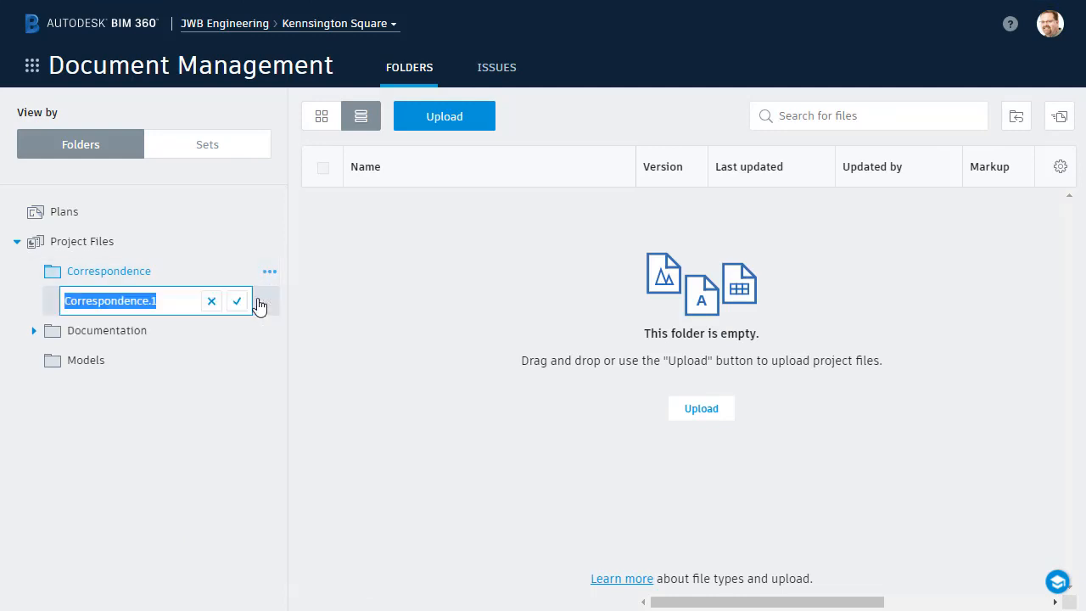
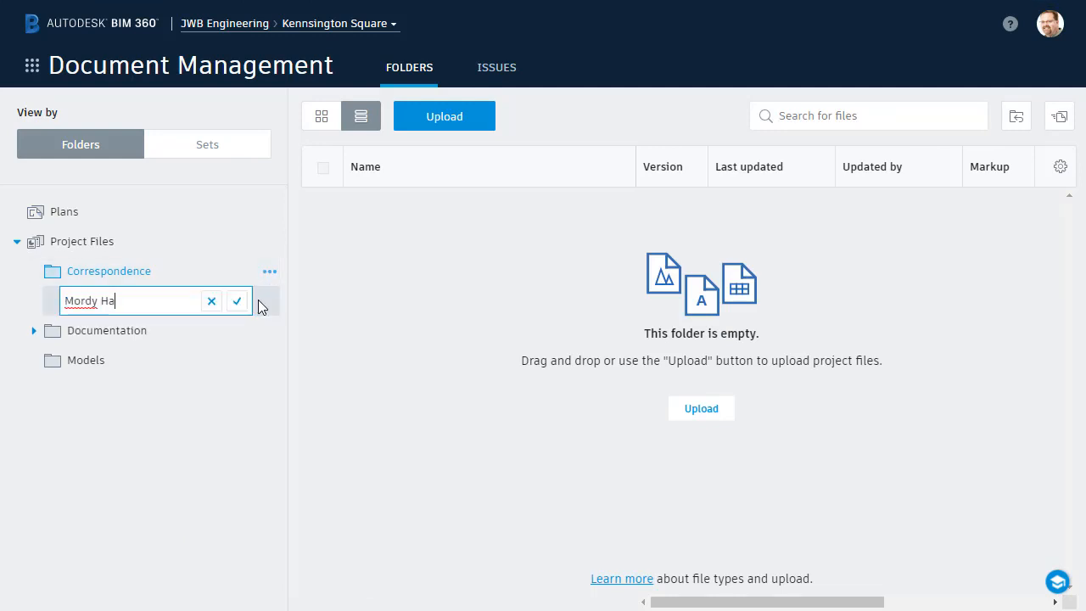
{"action": "left_click", "coordinate": [237, 302]}
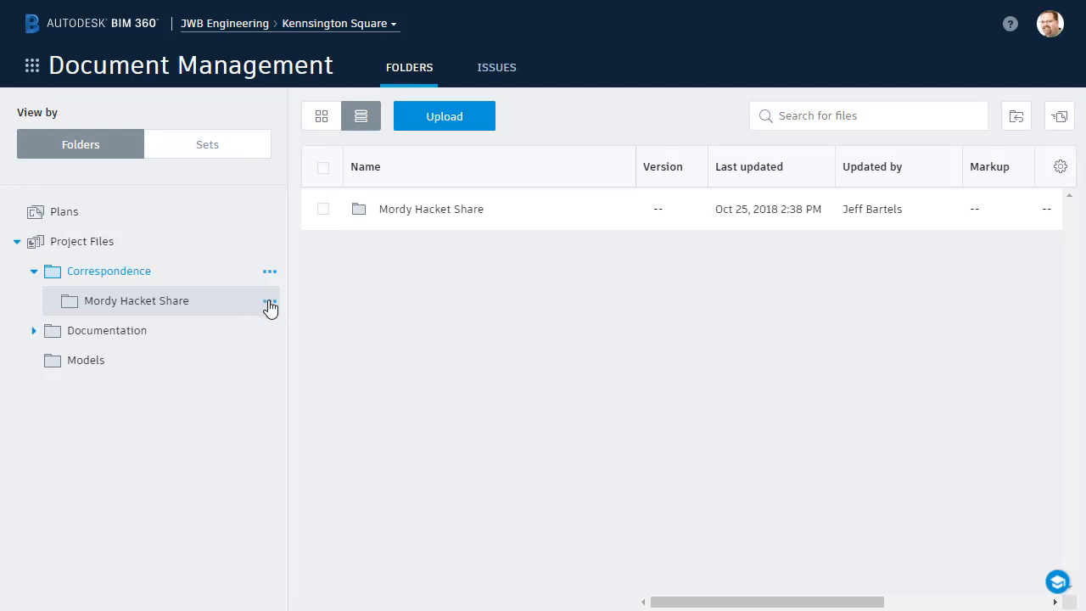
- Add the collaborator to the share folder's permissions with View + Upload access
{"action": "left_click", "coordinate": [269, 302]}
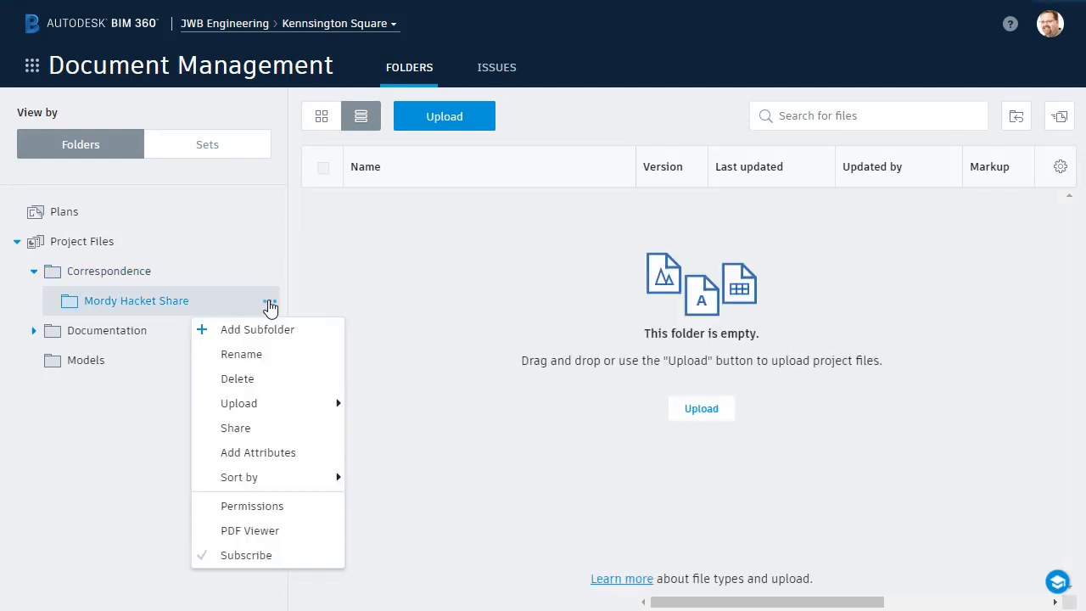
{"action": "left_click", "coordinate": [254, 509]}
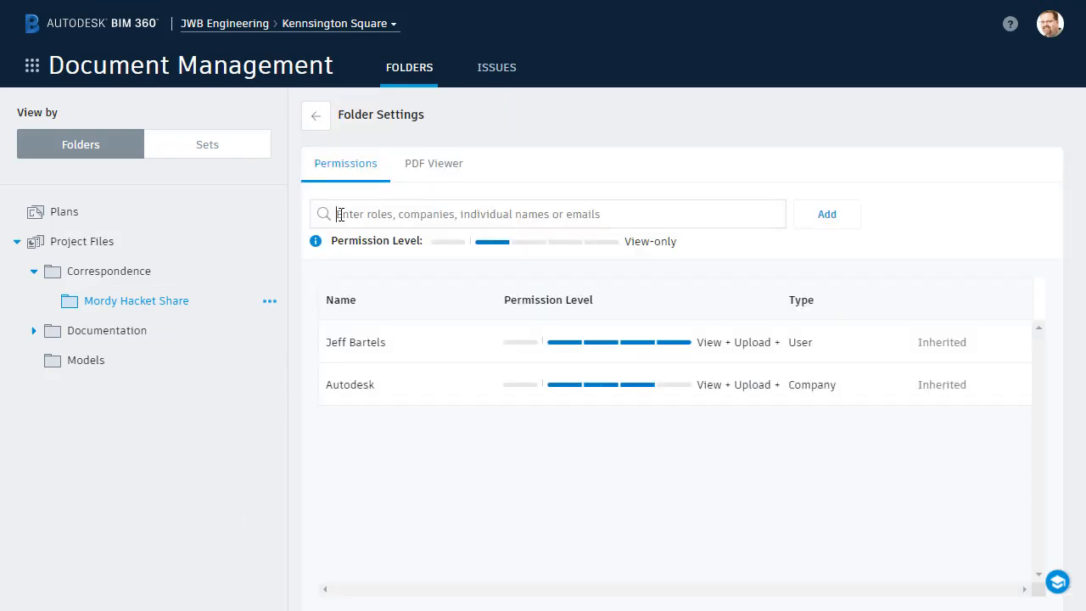
{"action": "type", "text": "Mordy"}
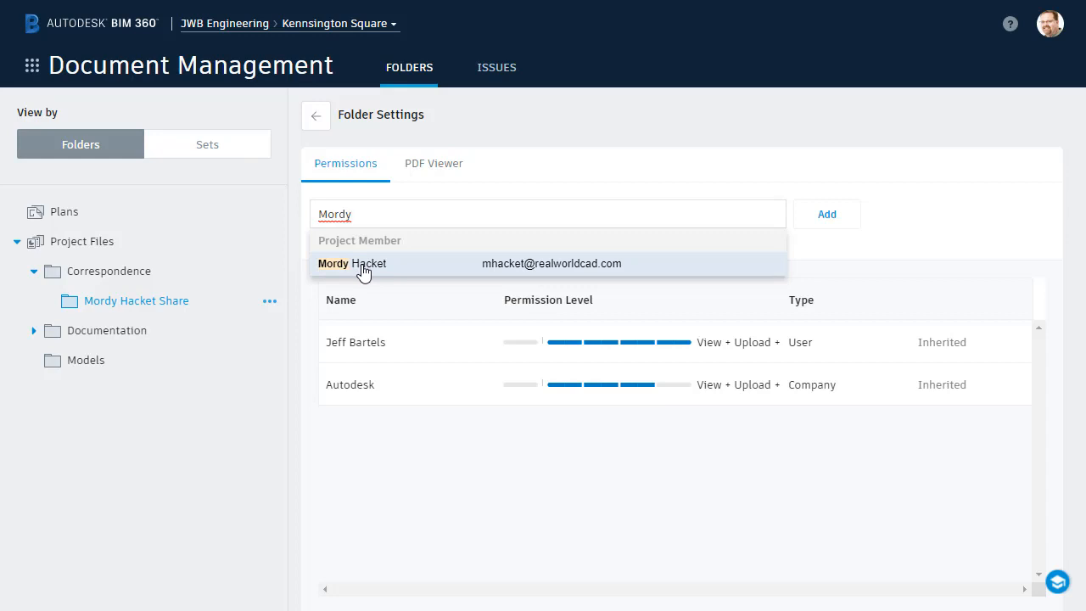
{"action": "left_click", "coordinate": [363, 264]}
{"action": "left_click", "coordinate": [519, 245]}
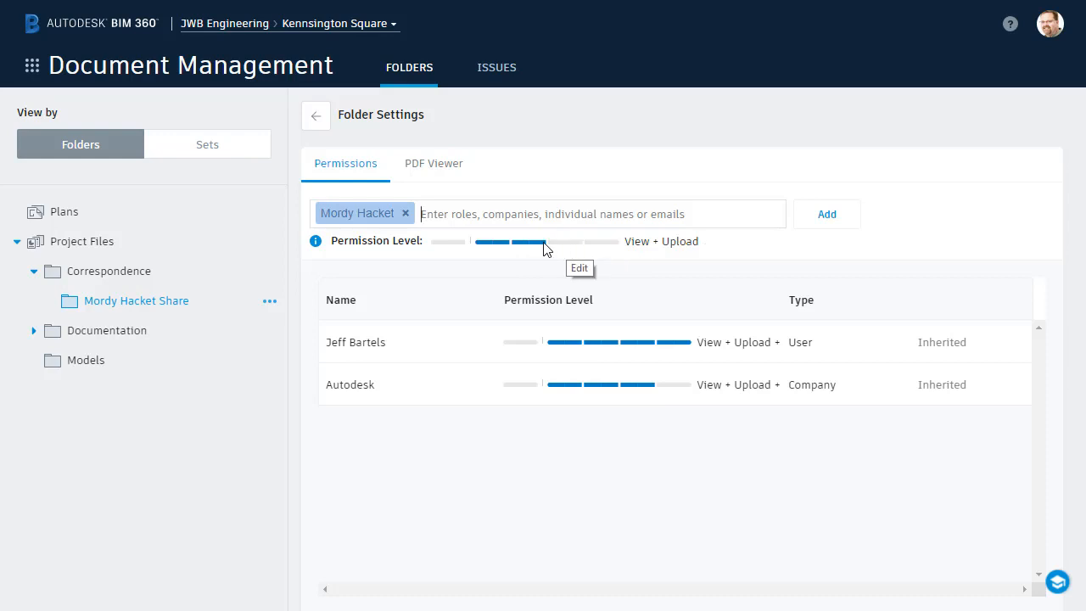
{"action": "mouse_move", "coordinate": [315, 242]}
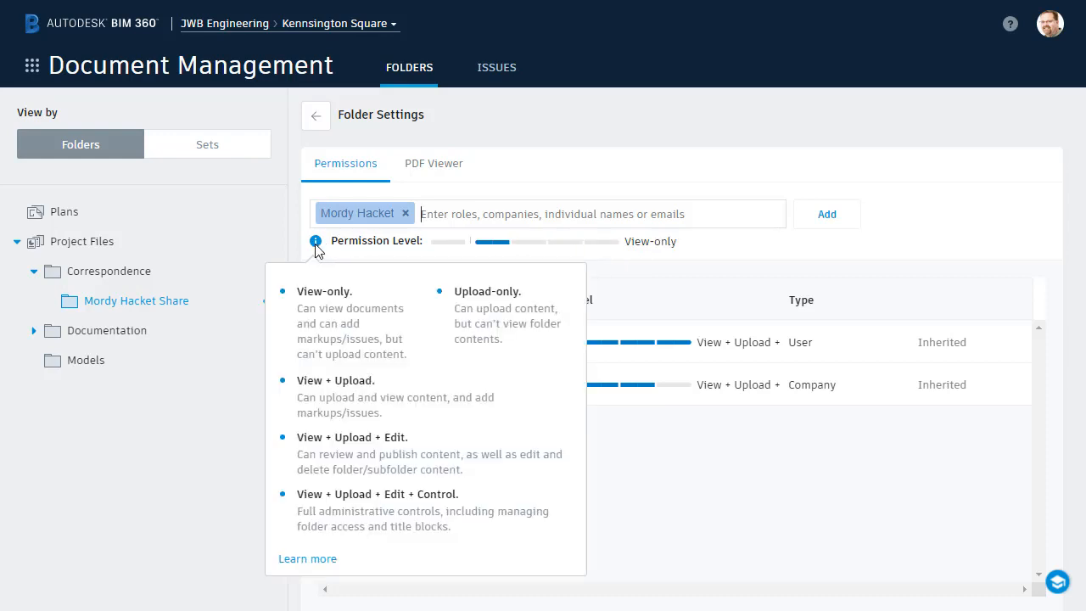
{"action": "left_click", "coordinate": [538, 246]}
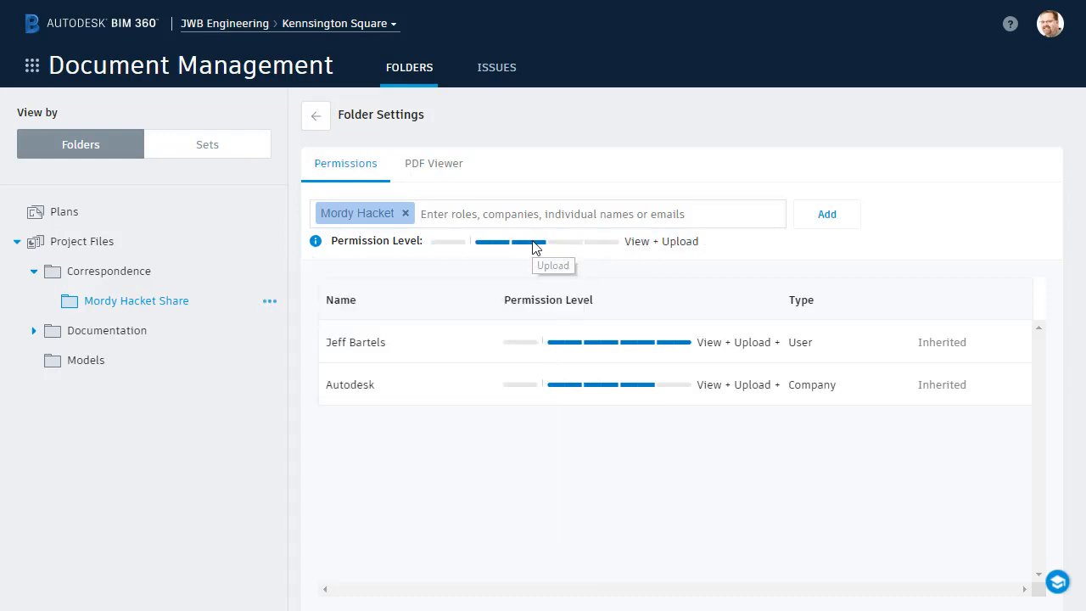
{"action": "left_click", "coordinate": [819, 221]}
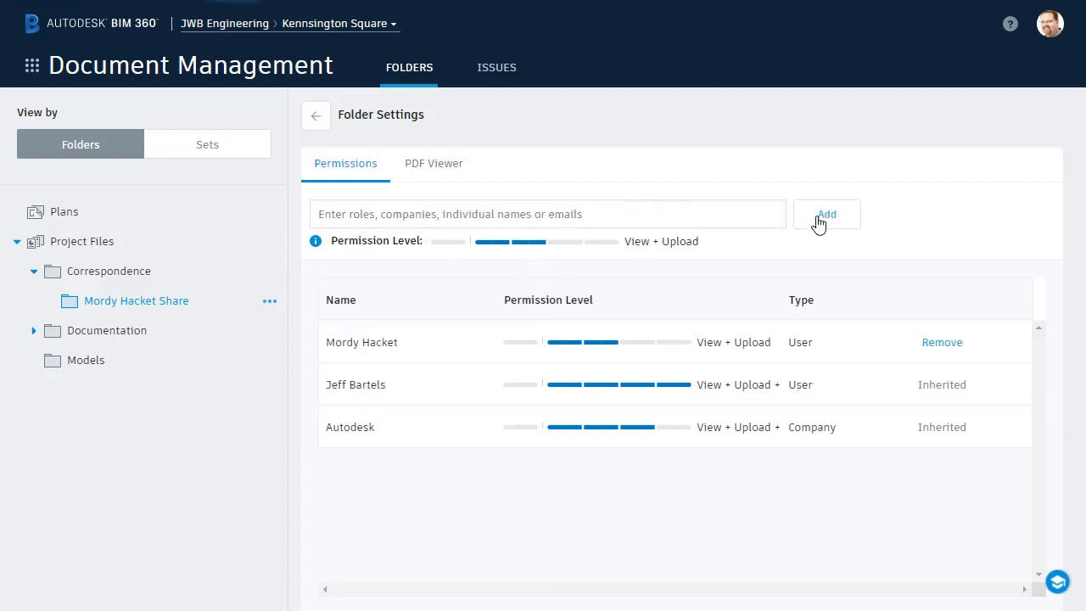
- From the share folder's file list, upload EG-topo.dwg and P-lots.dwg together
{"action": "left_click", "coordinate": [315, 118]}
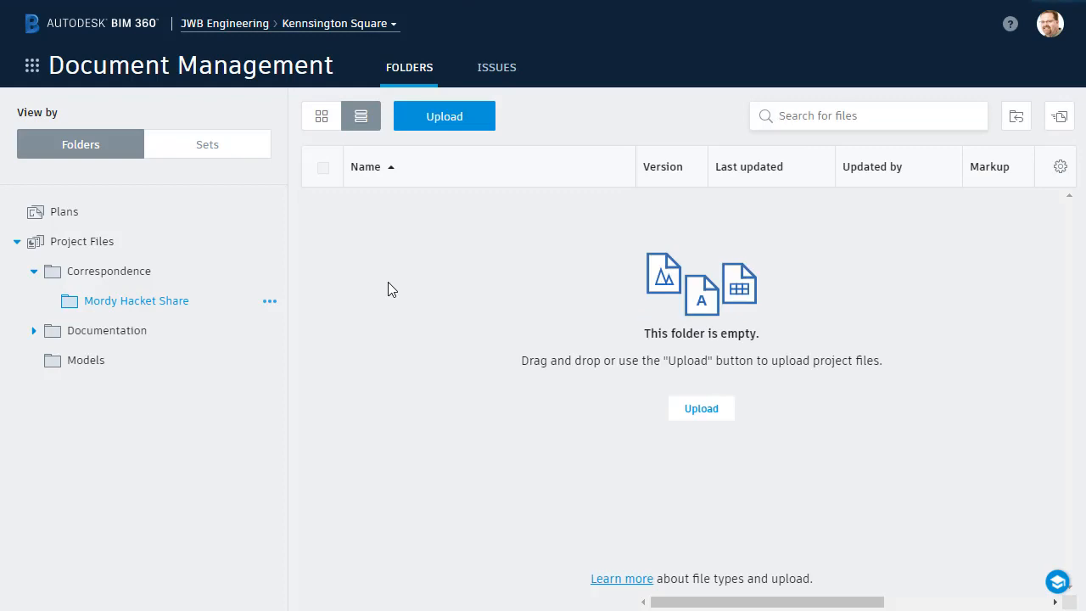
{"action": "left_click", "coordinate": [692, 419]}
{"action": "left_click_drag", "start_coordinate": [296, 202], "coordinate": [244, 148]}
{"action": "left_click", "coordinate": [640, 368]}
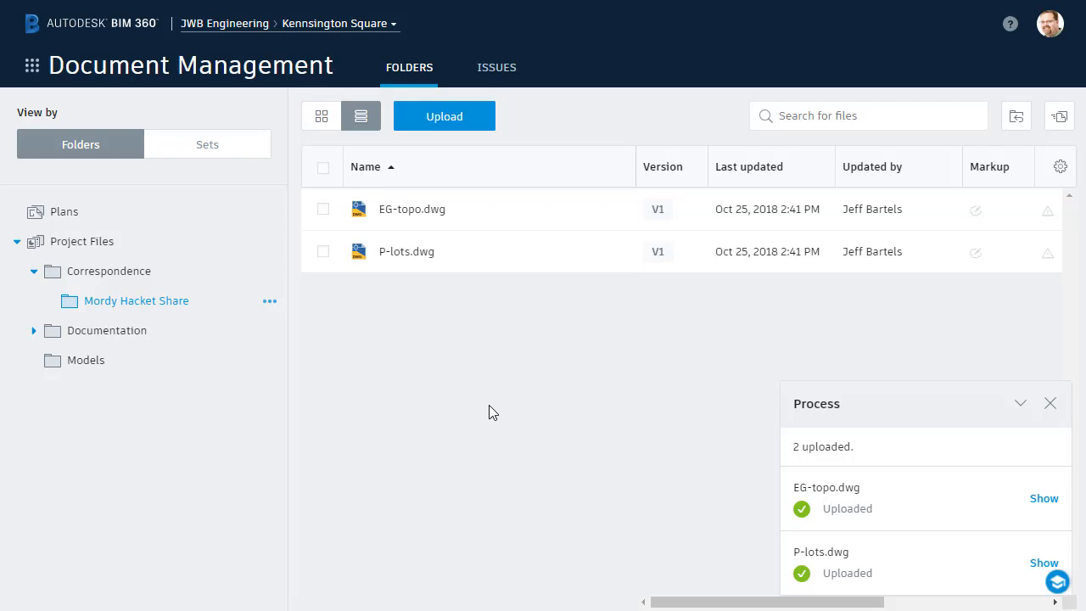
{"action": "left_click", "coordinate": [393, 262]}
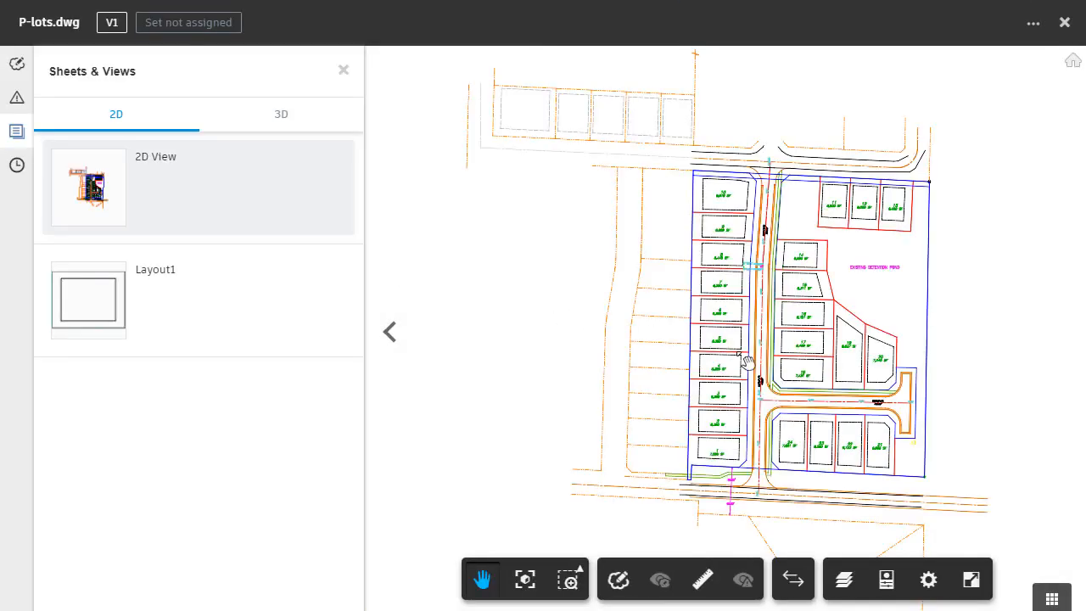
{"action": "scroll", "coordinate": [751, 362], "scroll_direction": "up", "scroll_amount": 6}
{"action": "scroll", "coordinate": [754, 364], "scroll_direction": "up", "scroll_amount": 2}
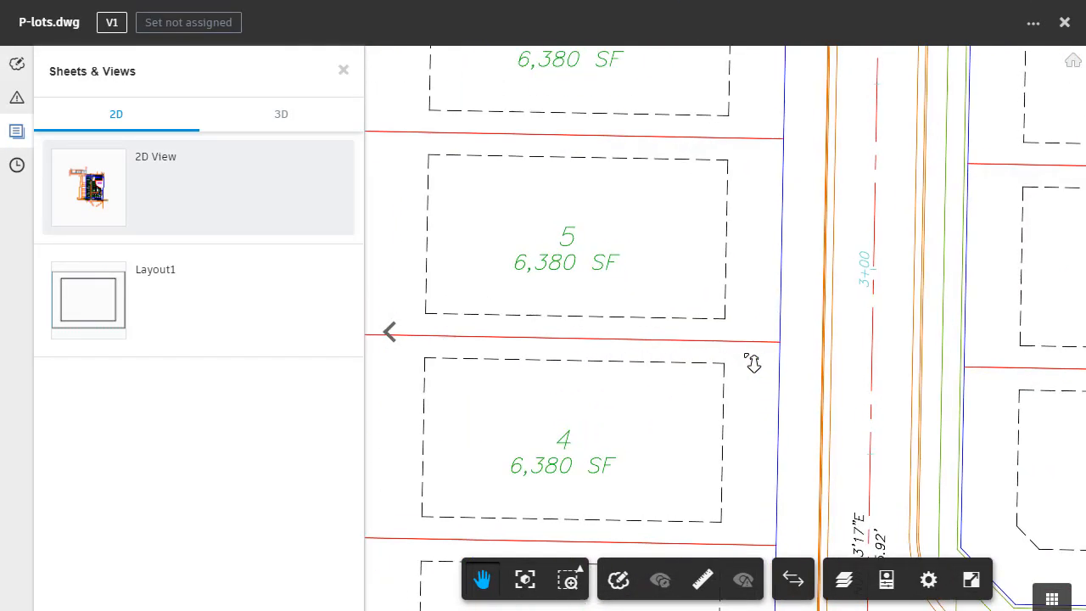
{"action": "scroll", "coordinate": [754, 364], "scroll_direction": "down", "scroll_amount": 2}
{"action": "mouse_move", "coordinate": [996, 370]}
{"action": "left_mouse_down"}
{"action": "mouse_move", "coordinate": [706, 268]}
{"action": "mouse_move", "coordinate": [620, 136]}
{"action": "left_mouse_up"}
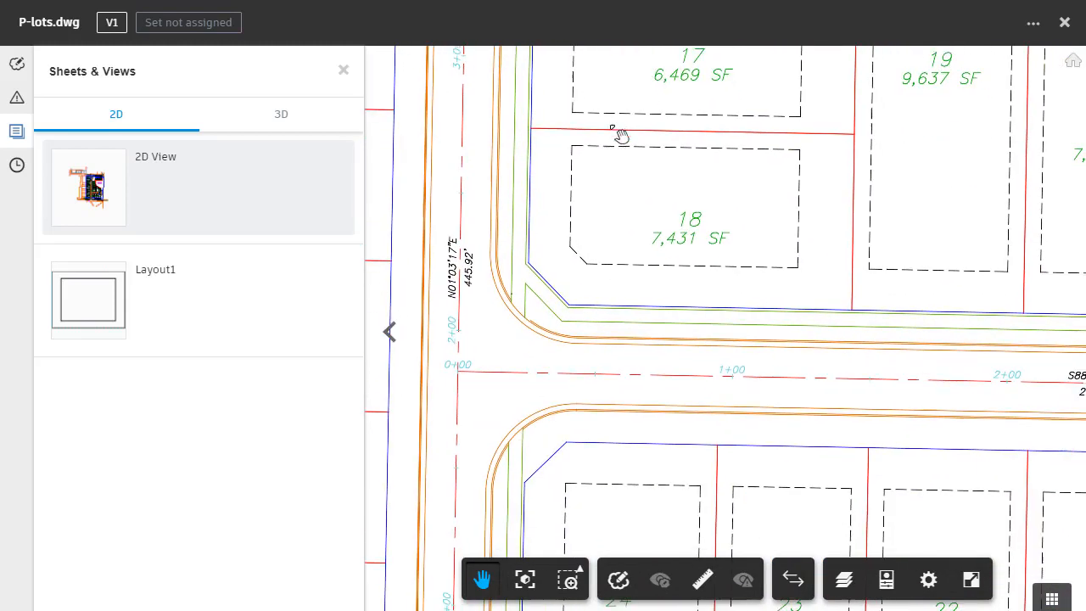
{"action": "mouse_move", "coordinate": [824, 432]}
{"action": "left_mouse_down"}
{"action": "mouse_move", "coordinate": [667, 262]}
{"action": "mouse_move", "coordinate": [637, 213]}
{"action": "left_mouse_up"}
{"action": "mouse_move", "coordinate": [788, 331]}
{"action": "left_mouse_down"}
{"action": "mouse_move", "coordinate": [597, 487]}
{"action": "mouse_move", "coordinate": [780, 487]}
{"action": "mouse_move", "coordinate": [1014, 534]}
{"action": "left_mouse_up"}
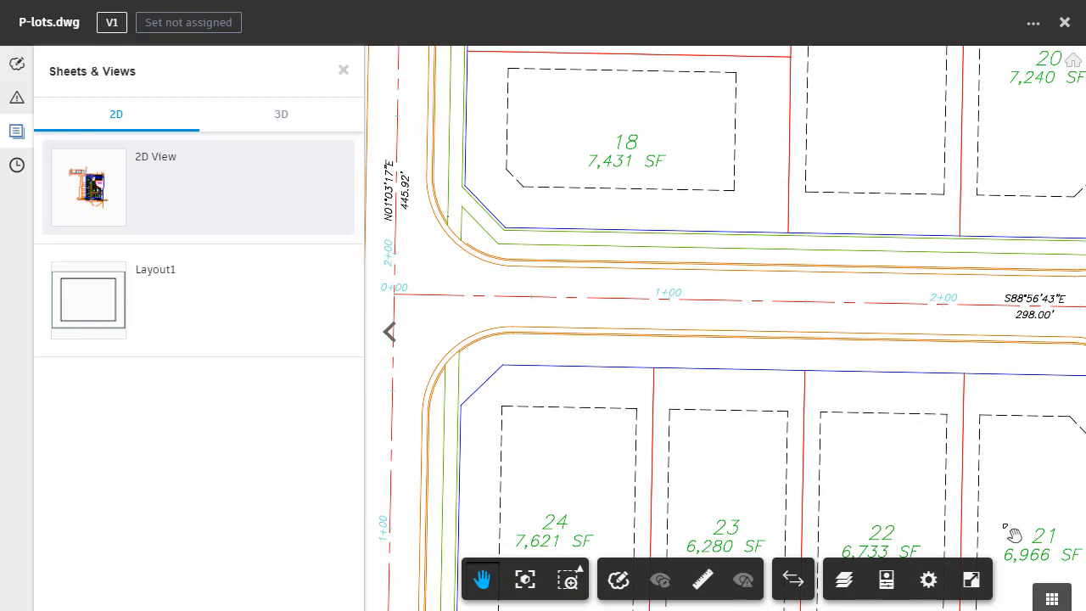
{"action": "left_click", "coordinate": [1063, 23]}
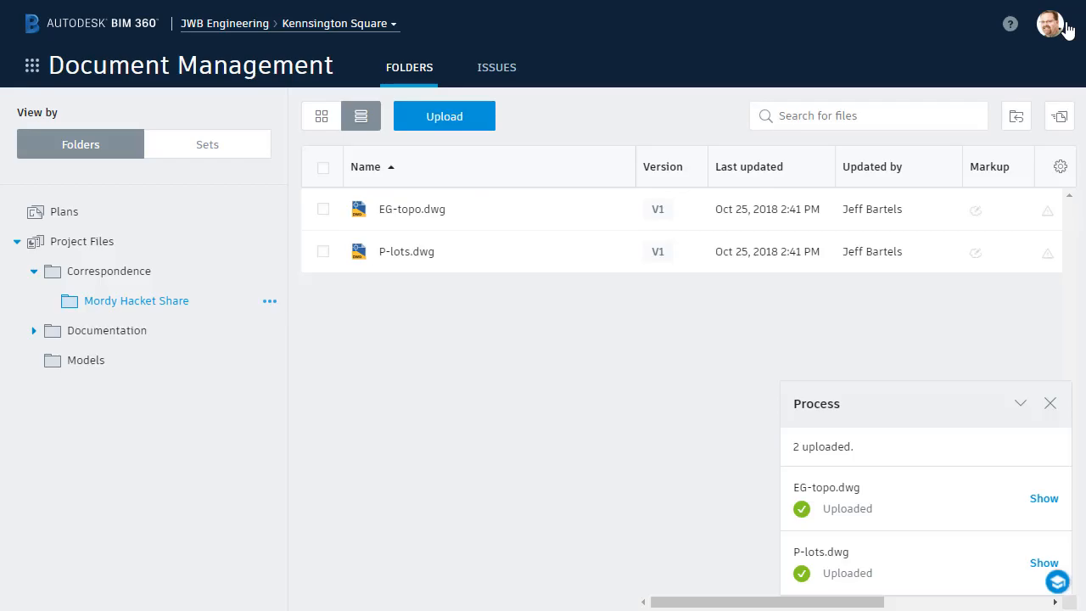
- Open EG-topo.dwg in the viewer and zoom into its 2D contour lines
{"action": "left_click", "coordinate": [413, 210]}
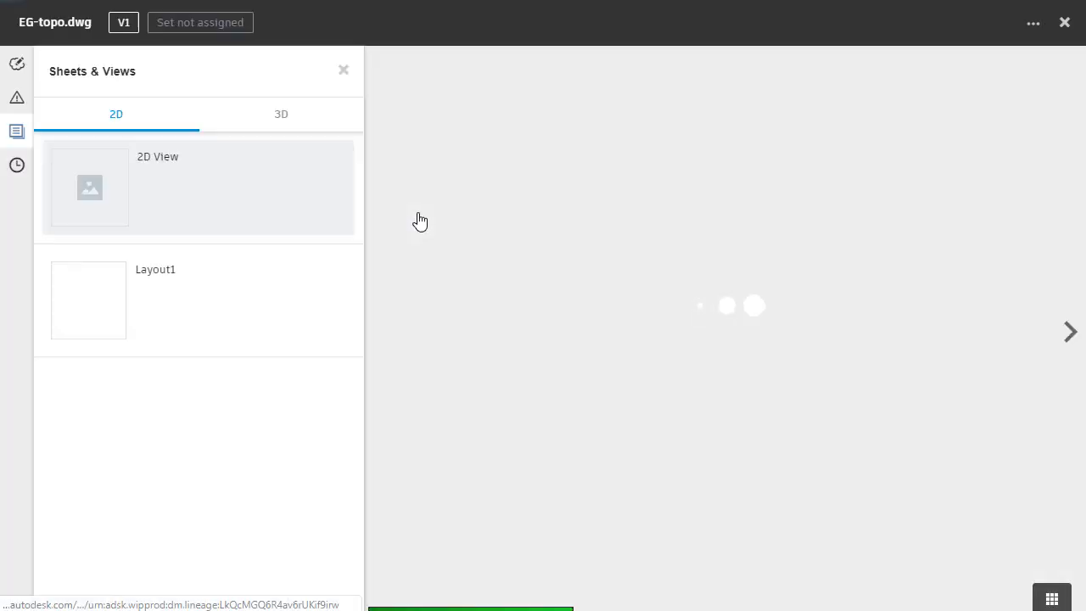
{"action": "scroll", "coordinate": [736, 338], "scroll_direction": "up", "scroll_amount": 5}
{"action": "scroll", "coordinate": [736, 338], "scroll_direction": "up", "scroll_amount": 3}
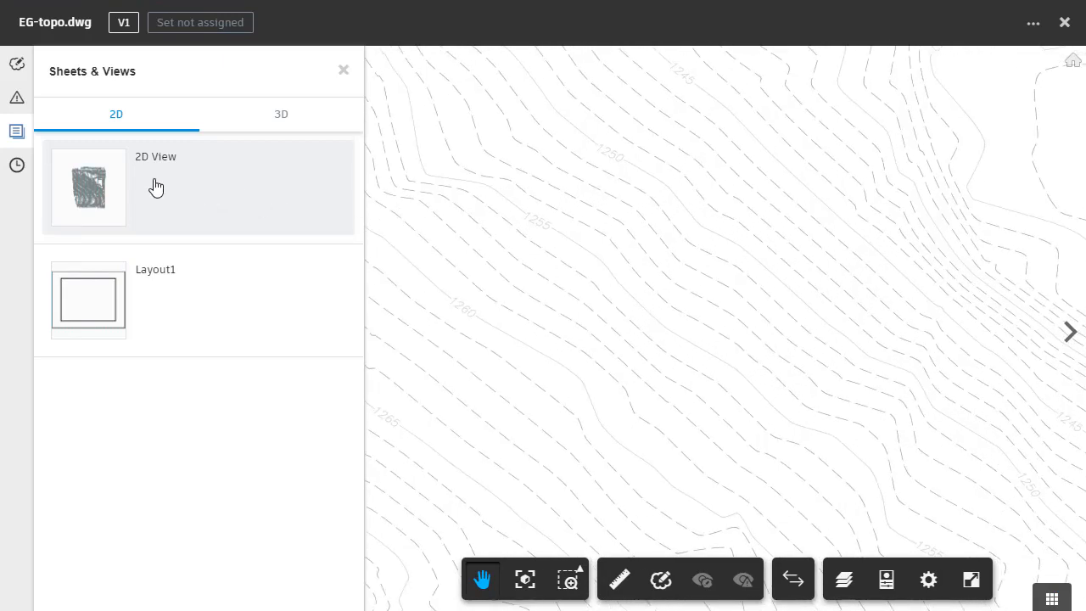
- Show EG-topo.dwg's 3D View, fit the terrain and orbit it to an oblique angle
{"action": "left_click", "coordinate": [281, 124]}
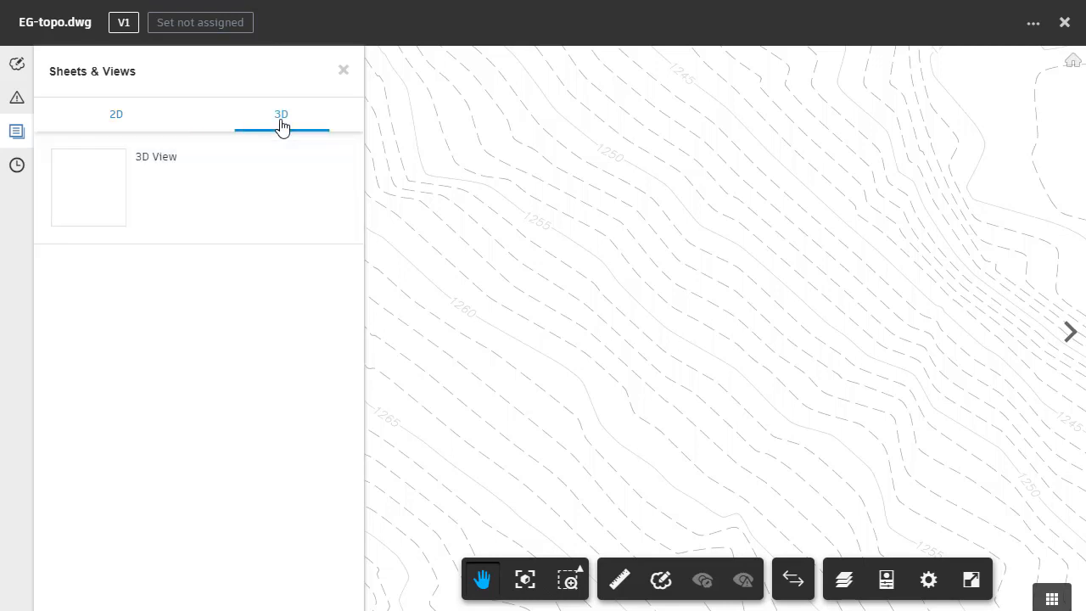
{"action": "left_click", "coordinate": [111, 192]}
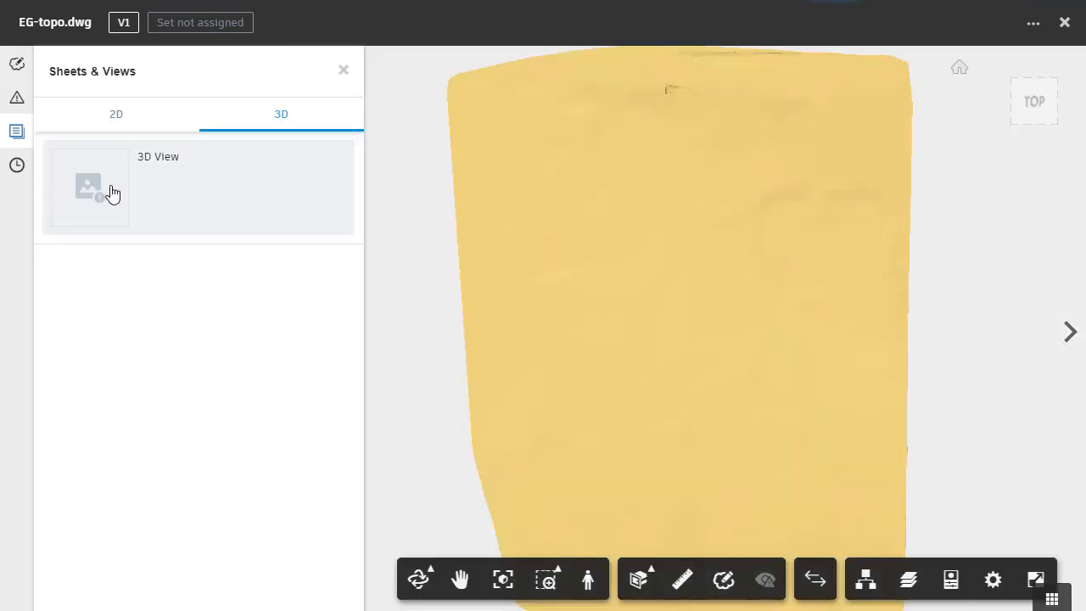
{"action": "left_click_drag", "start_coordinate": [666, 451], "coordinate": [569, 407]}
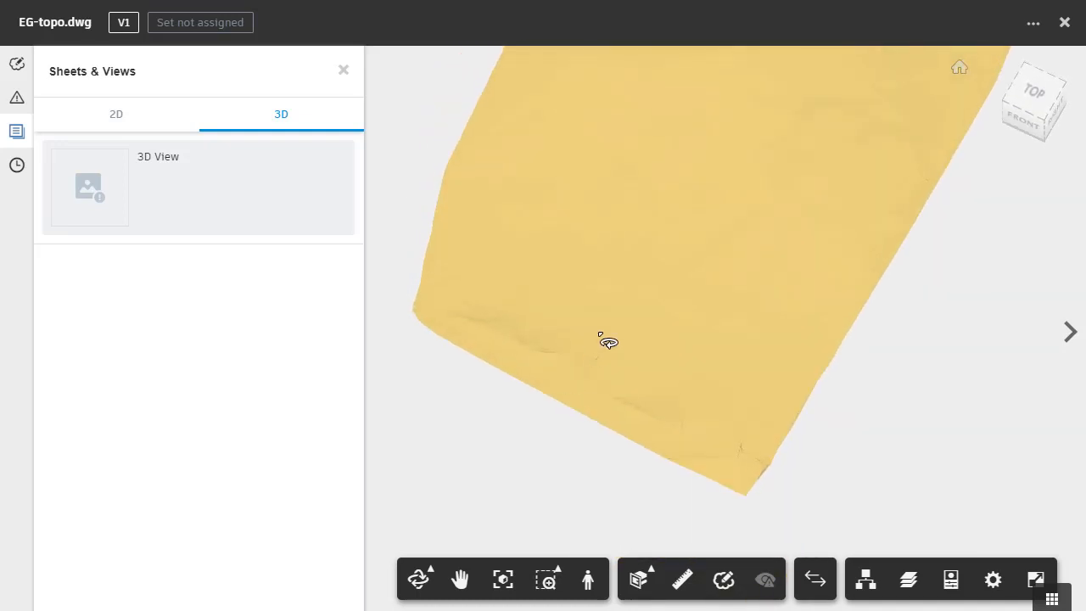
{"action": "double_click", "coordinate": [608, 341]}
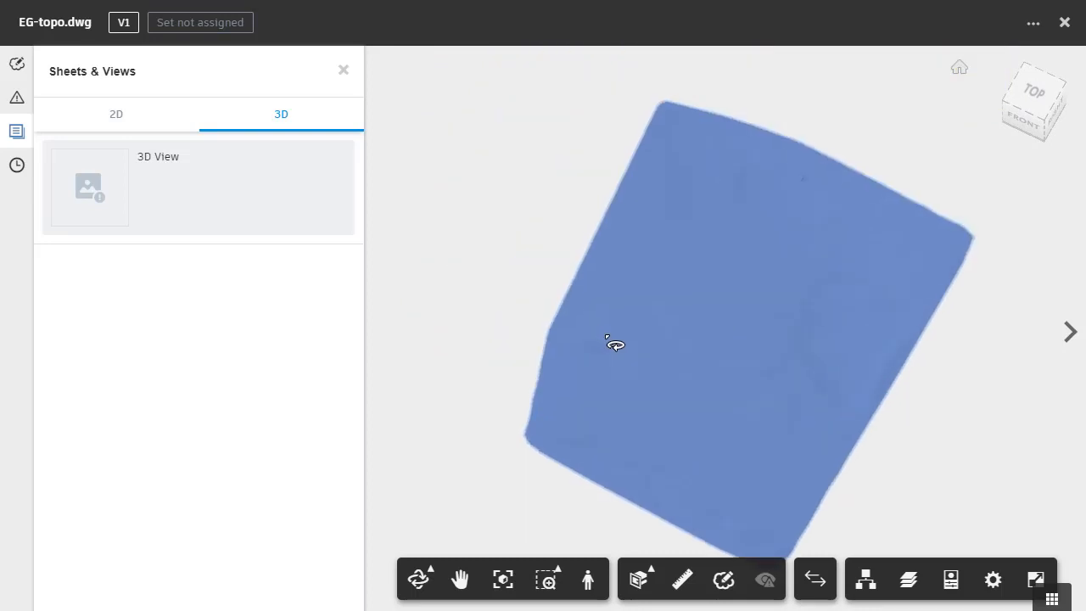
{"action": "left_click", "coordinate": [939, 457]}
{"action": "left_click_drag", "start_coordinate": [730, 449], "coordinate": [644, 395]}
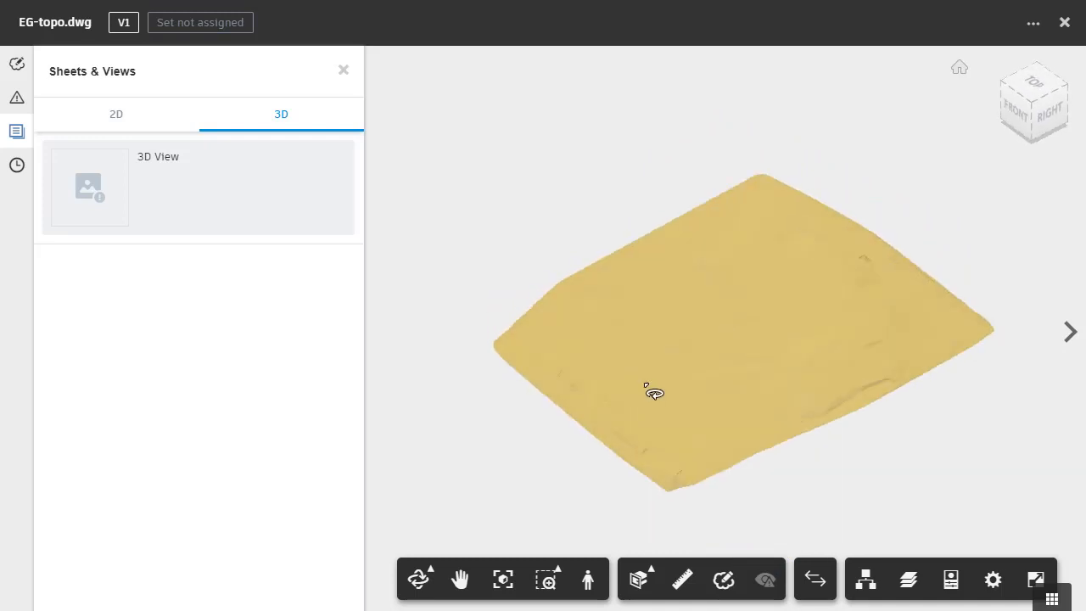
- Close the viewer and upload panel, then subscribe to the share folder's email updates
{"action": "left_click", "coordinate": [1064, 22]}
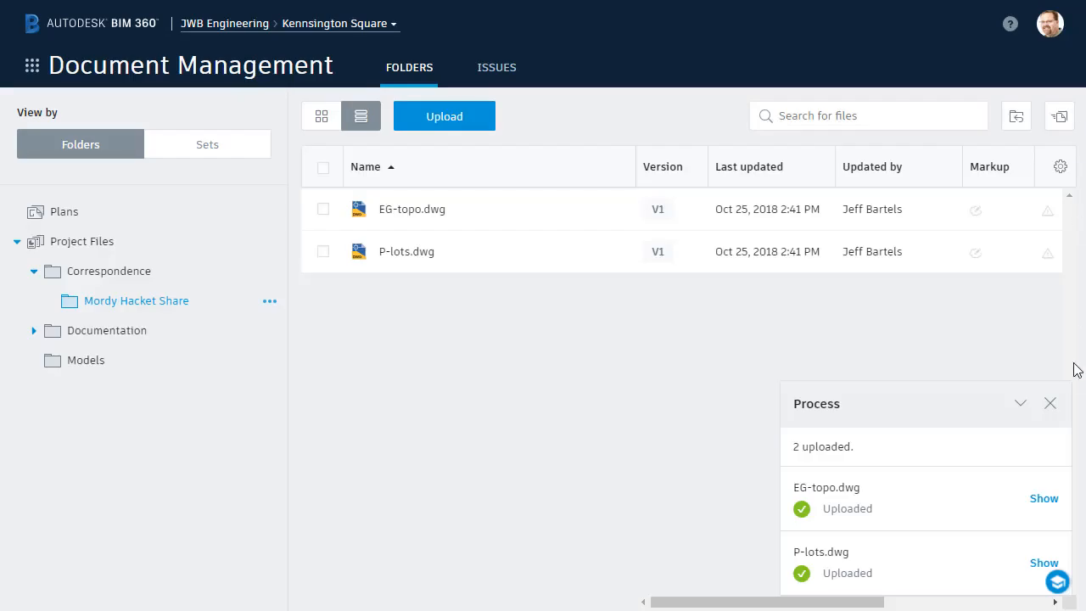
{"action": "left_click", "coordinate": [1050, 403]}
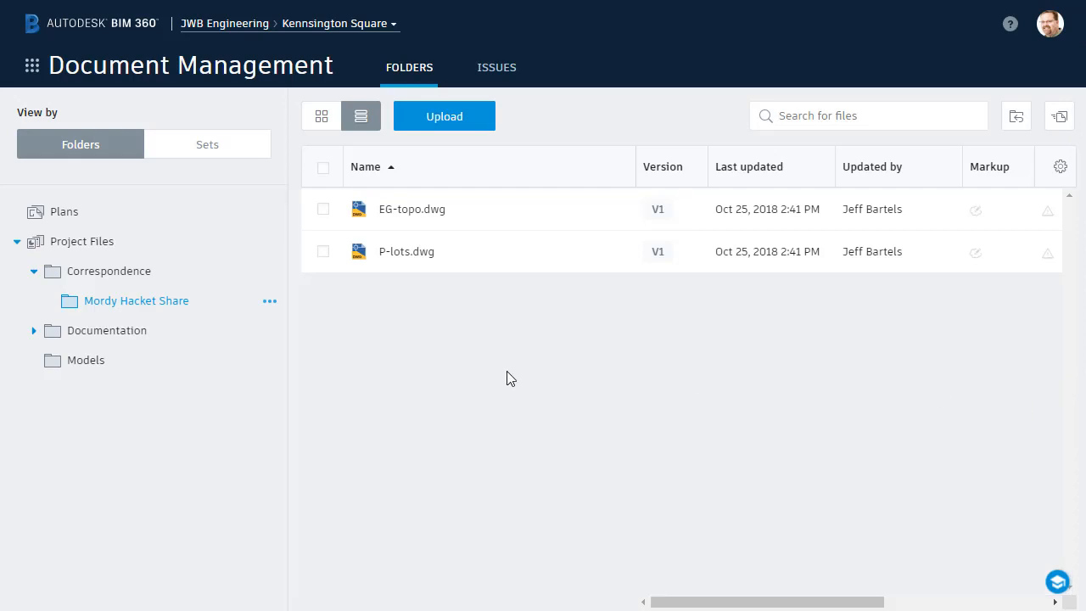
{"action": "left_click", "coordinate": [269, 304]}
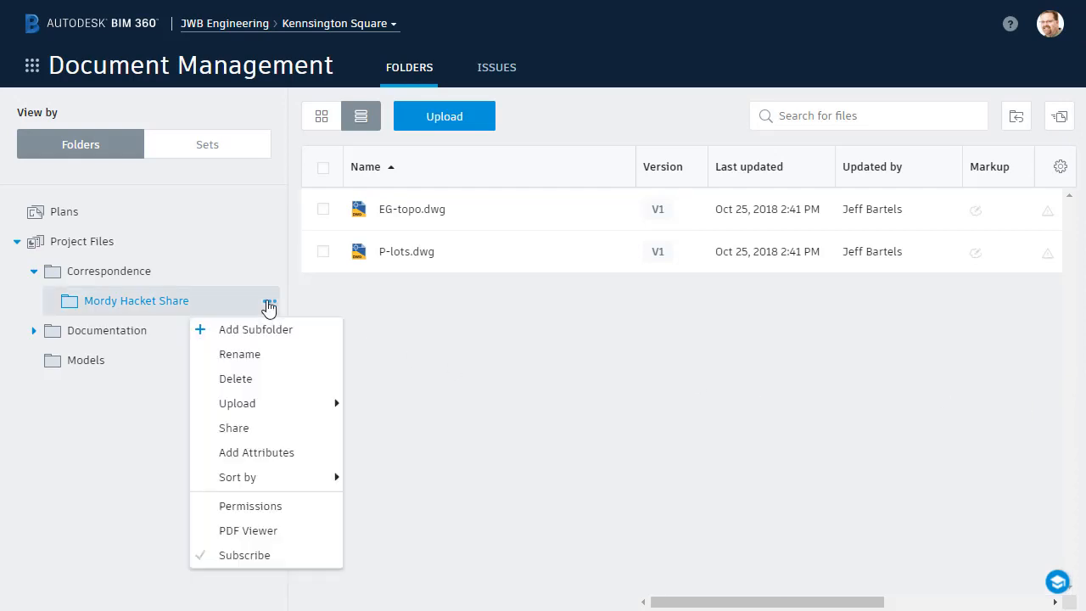
{"action": "left_click", "coordinate": [254, 555]}
{"action": "left_click", "coordinate": [704, 541]}
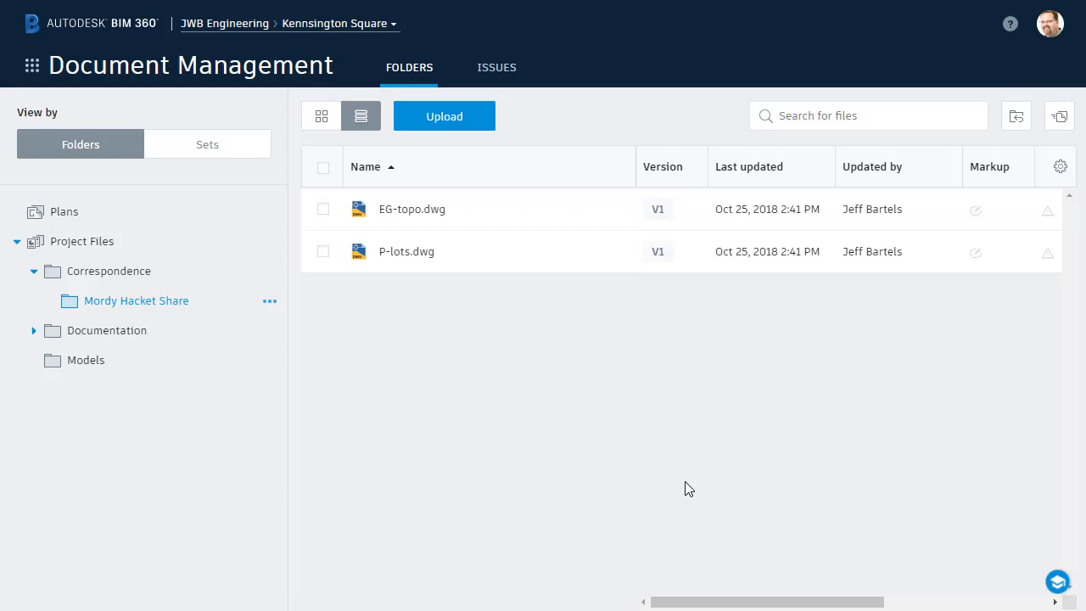
- Sign out, sign in with the collaborator's email and password, and open the share folder
{"action": "left_click", "coordinate": [1043, 34]}
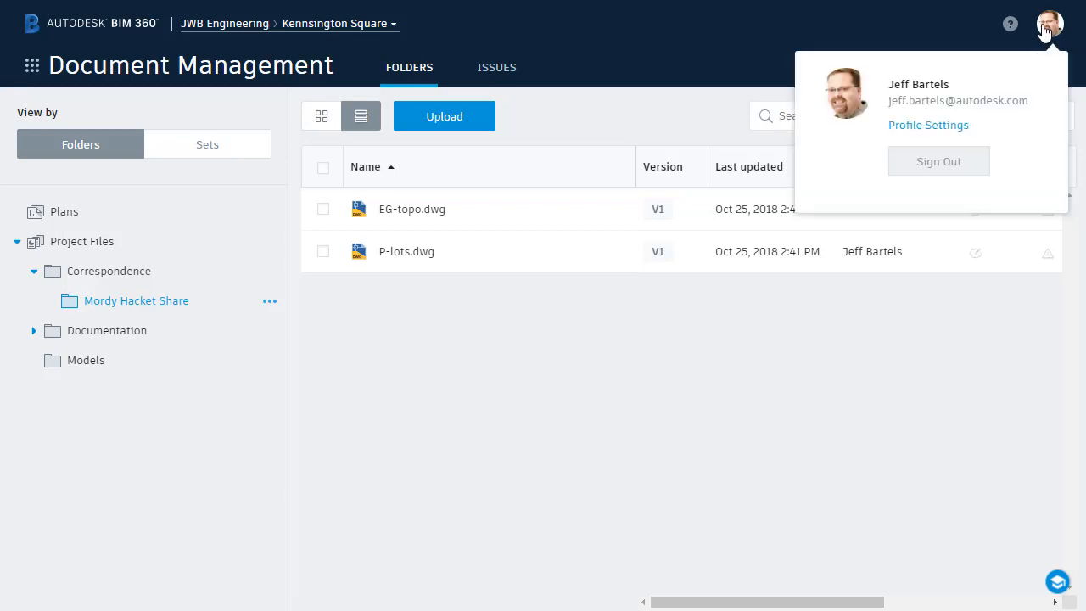
{"action": "left_click", "coordinate": [938, 161]}
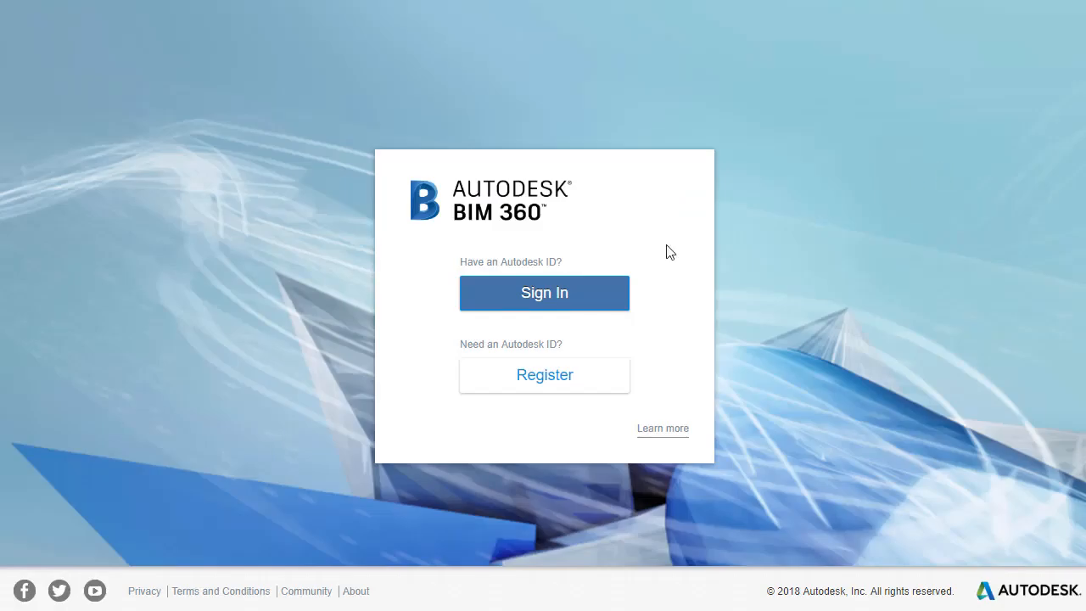
{"action": "left_click", "coordinate": [588, 303]}
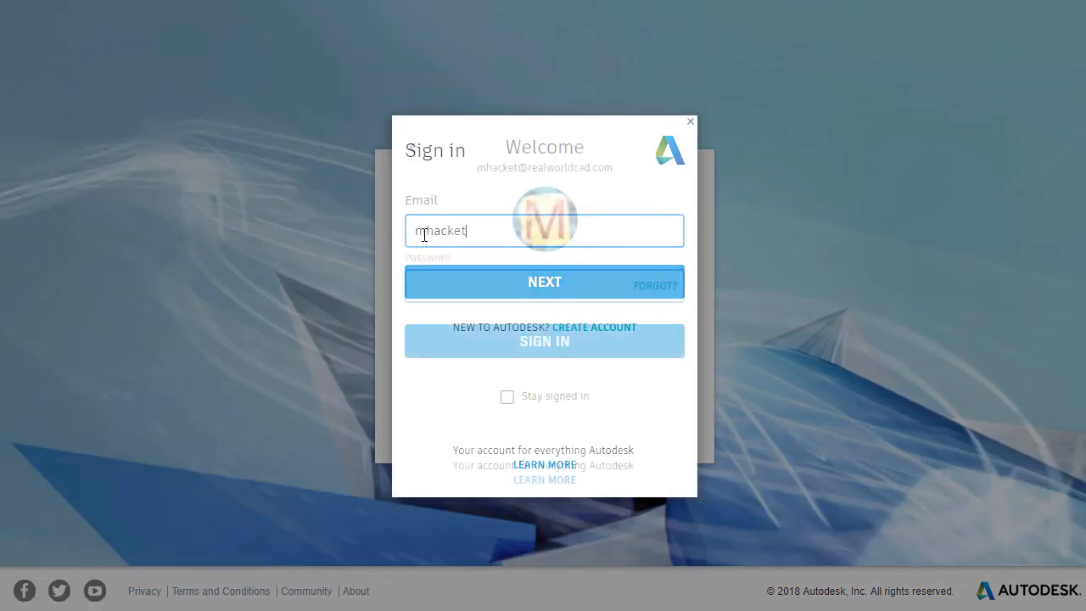
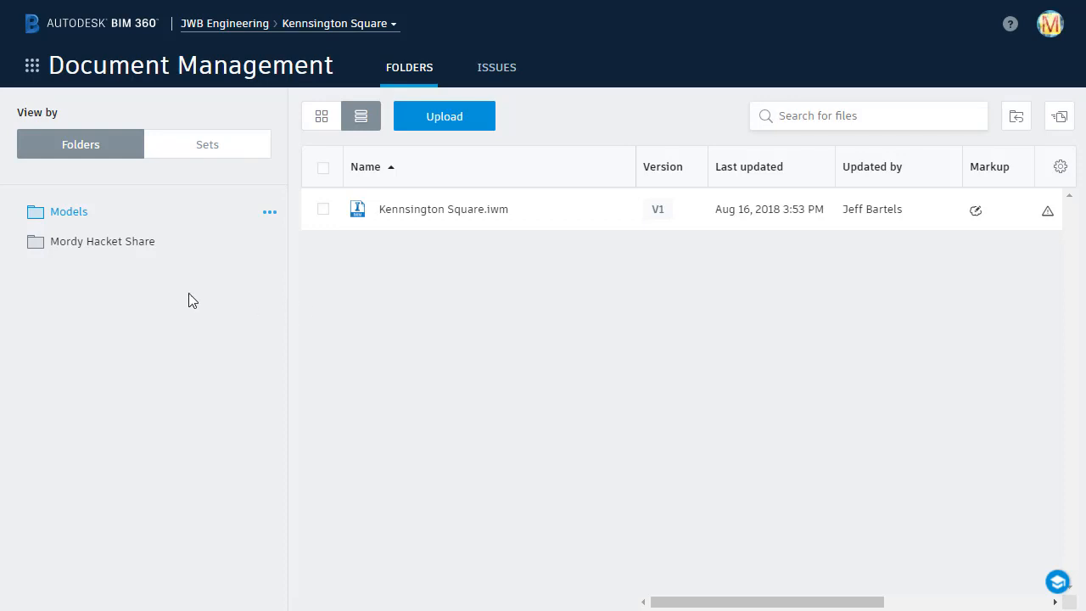
{"action": "left_click", "coordinate": [107, 244]}
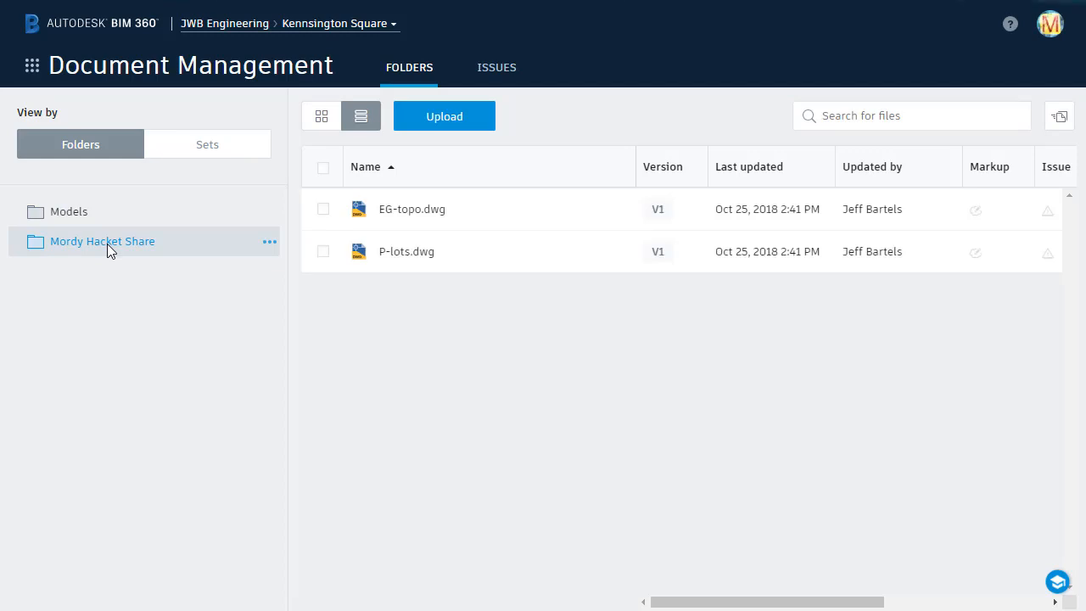
{"action": "left_click", "coordinate": [396, 253]}
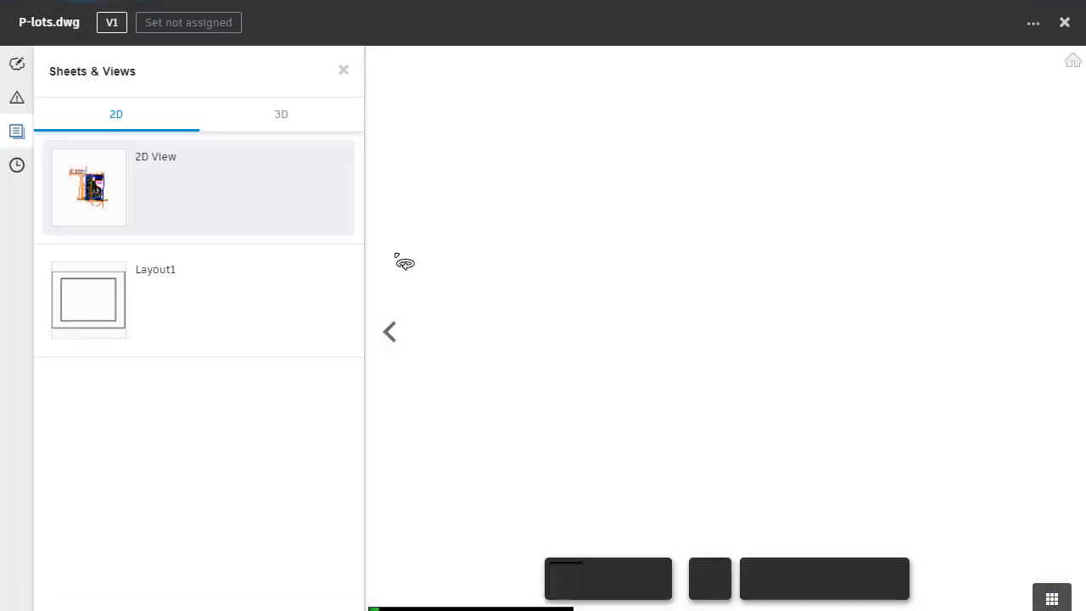
{"action": "scroll", "coordinate": [824, 340], "scroll_direction": "up", "scroll_amount": 5}
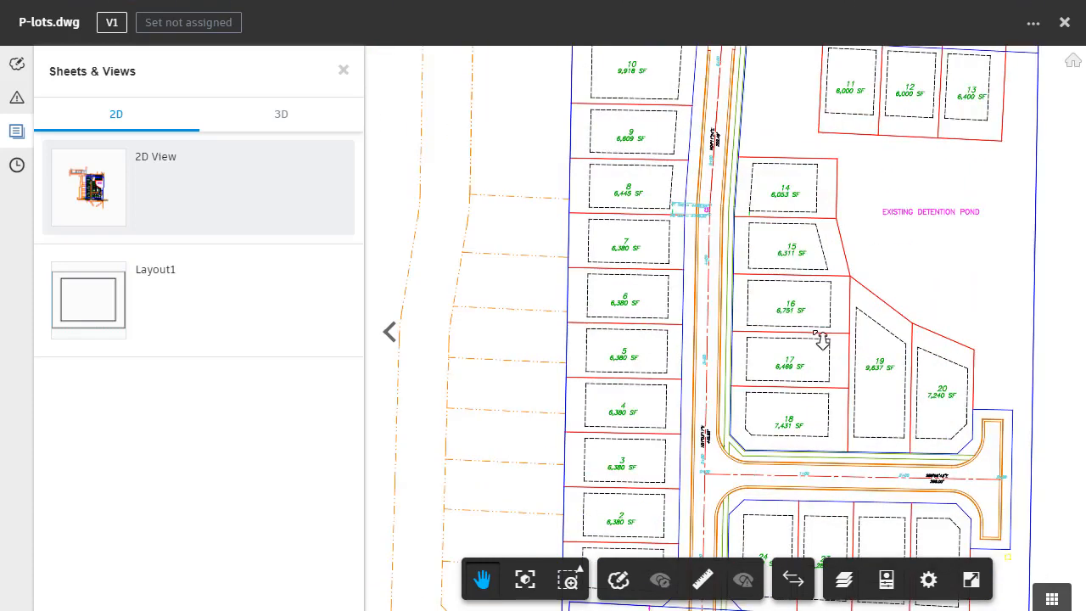
{"action": "scroll", "coordinate": [824, 340], "scroll_direction": "up", "scroll_amount": 3}
{"action": "mouse_move", "coordinate": [836, 404]}
{"action": "left_mouse_down"}
{"action": "mouse_move", "coordinate": [722, 232]}
{"action": "mouse_move", "coordinate": [666, 102]}
{"action": "left_mouse_up"}
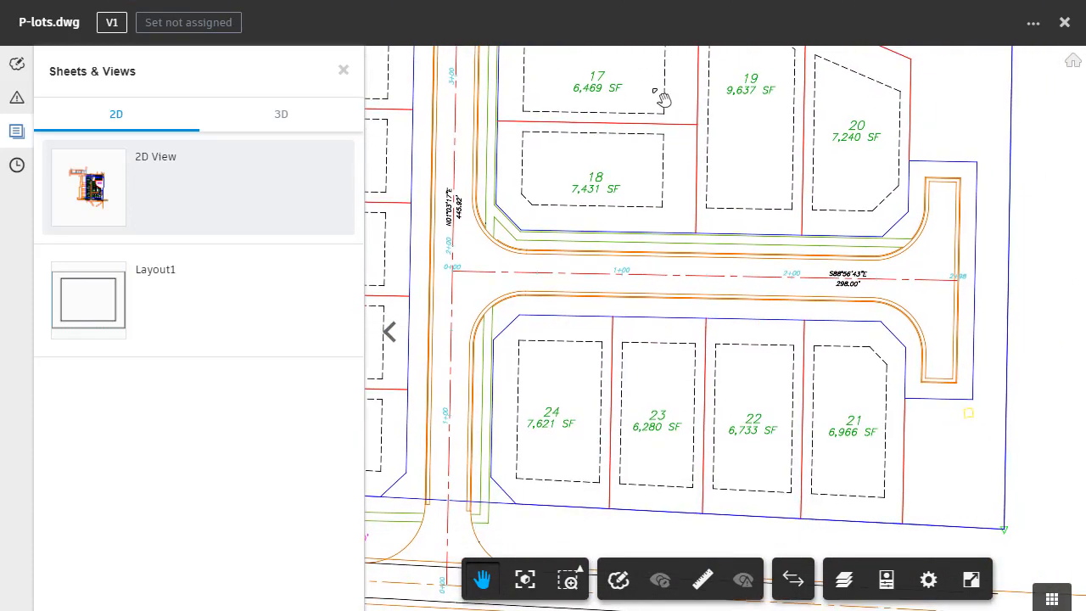
{"action": "mouse_move", "coordinate": [644, 112]}
{"action": "left_mouse_down"}
{"action": "mouse_move", "coordinate": [650, 209]}
{"action": "mouse_move", "coordinate": [702, 318]}
{"action": "mouse_move", "coordinate": [797, 400]}
{"action": "left_mouse_up"}
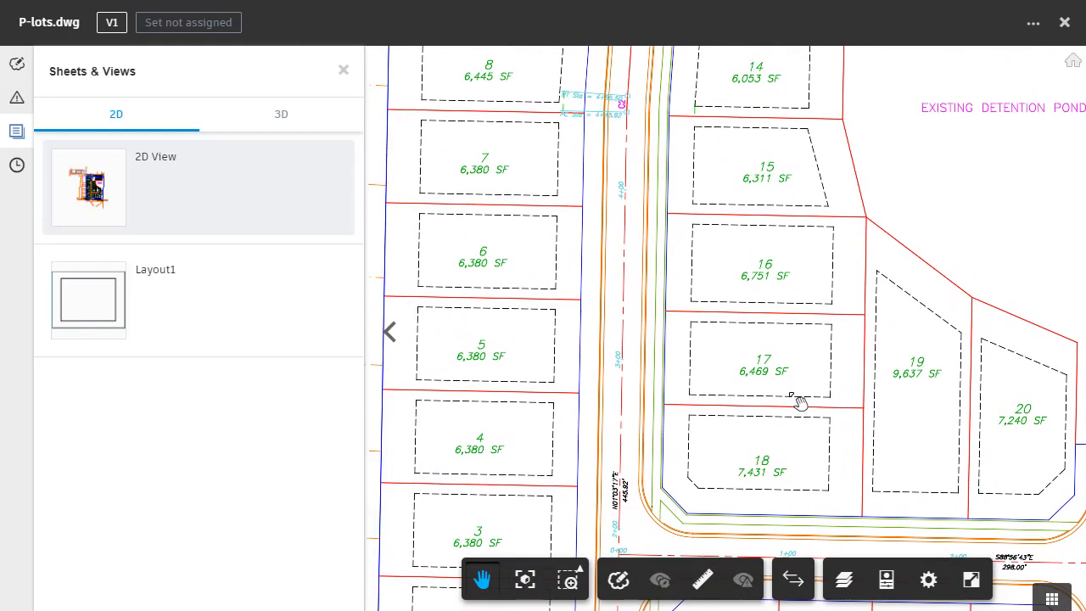
{"action": "left_click", "coordinate": [1064, 22]}
{"action": "left_click", "coordinate": [623, 253]}
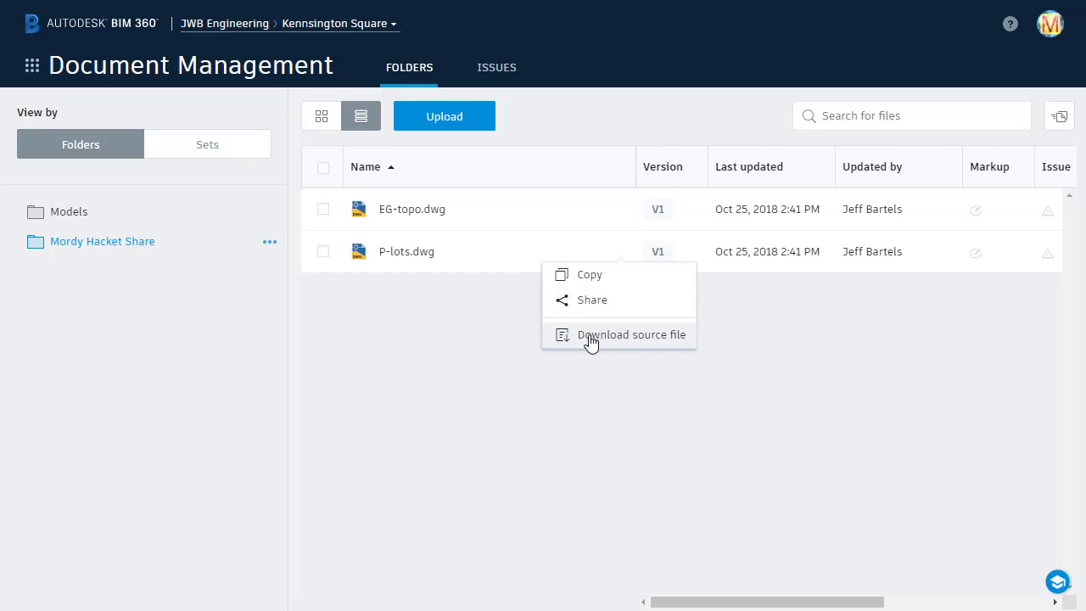
{"action": "left_click", "coordinate": [490, 324]}
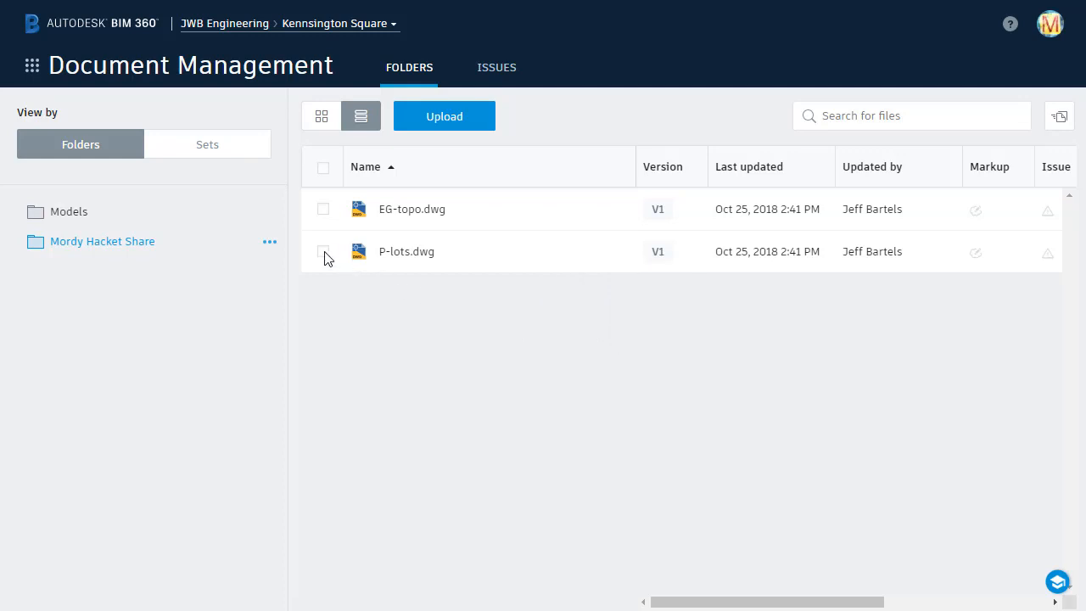
{"action": "left_click", "coordinate": [323, 169]}
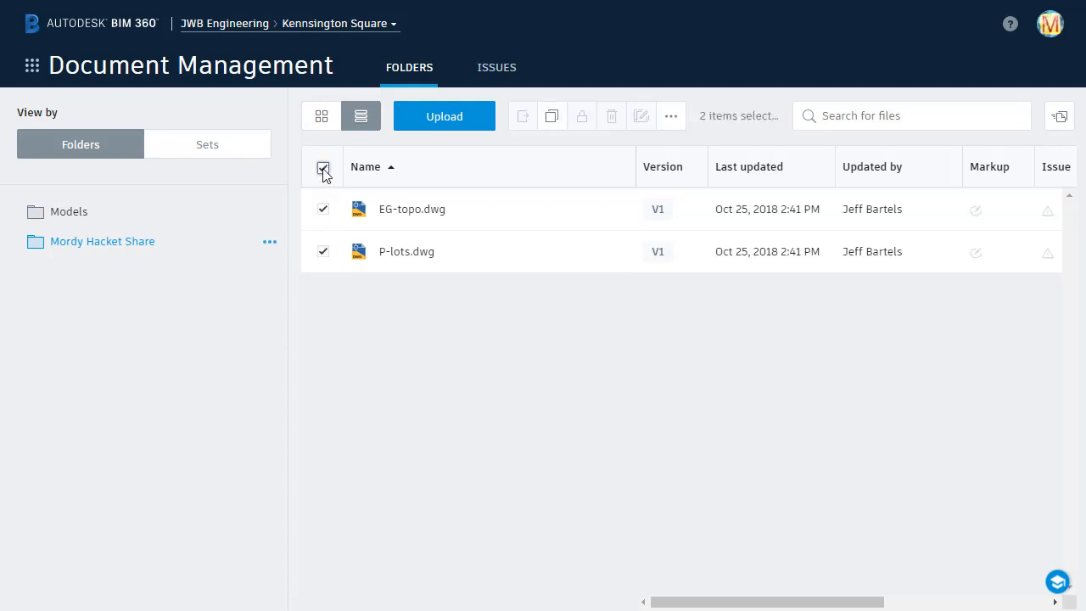
{"action": "left_click", "coordinate": [670, 119]}
{"action": "left_click", "coordinate": [323, 169]}
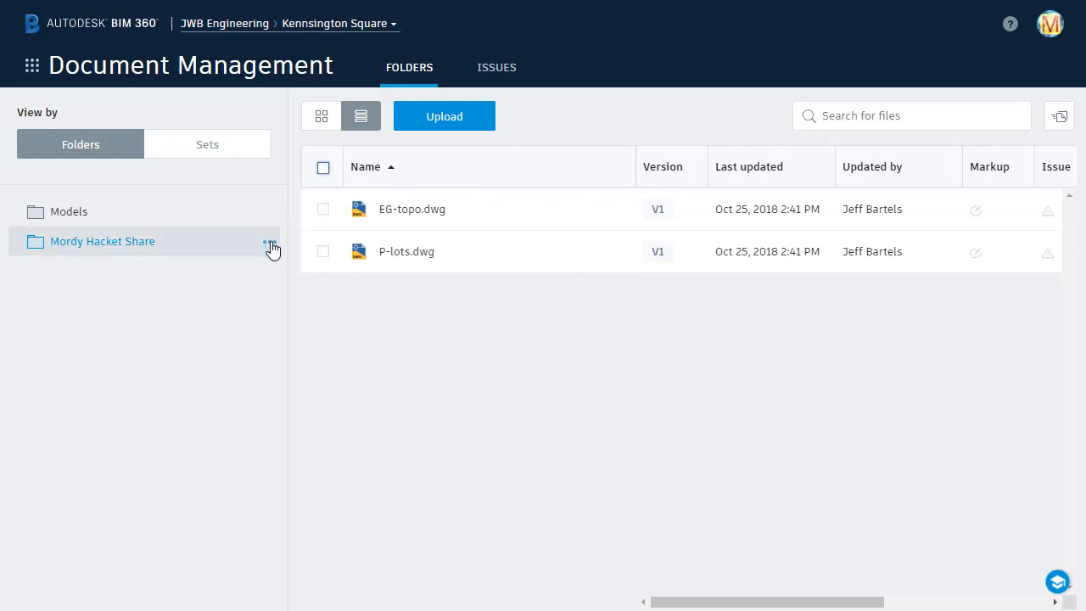
- Subscribe to the share folder using the 'This folder only' option
{"action": "left_click", "coordinate": [270, 245]}
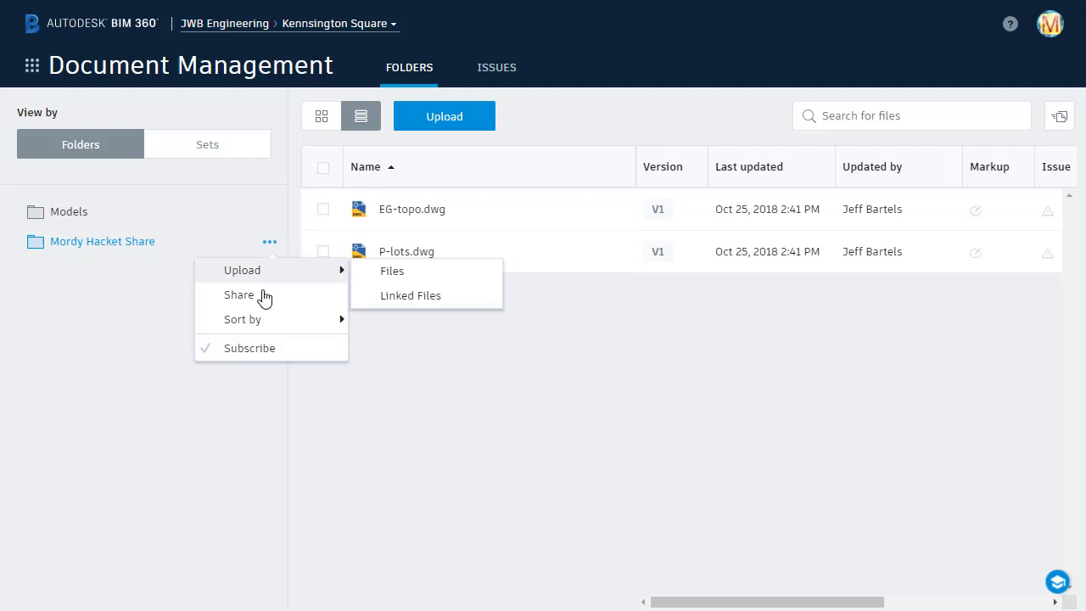
{"action": "left_click", "coordinate": [262, 350]}
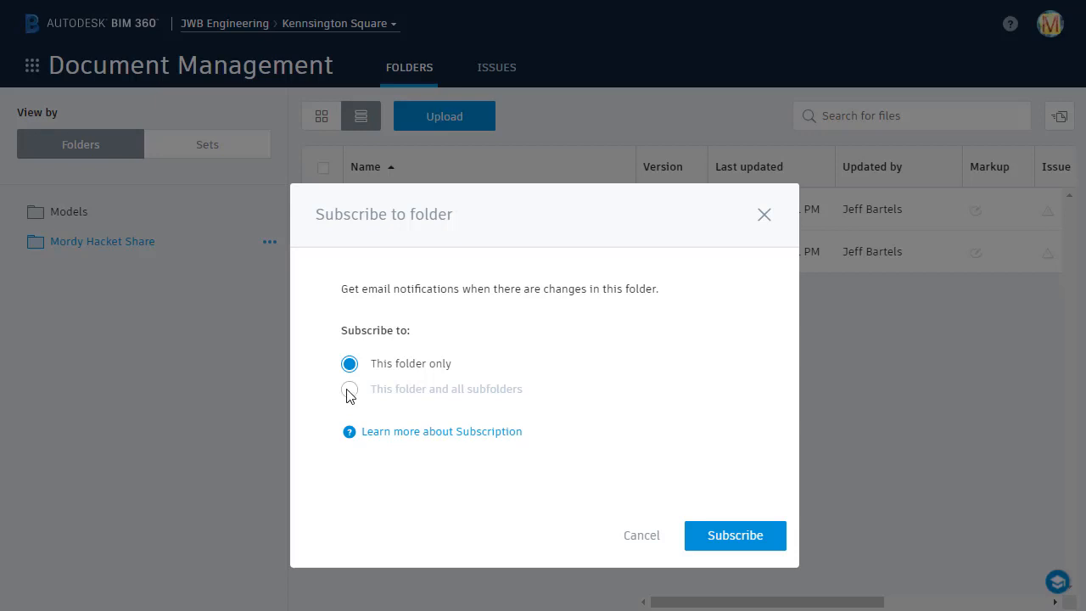
{"action": "left_click", "coordinate": [713, 537]}
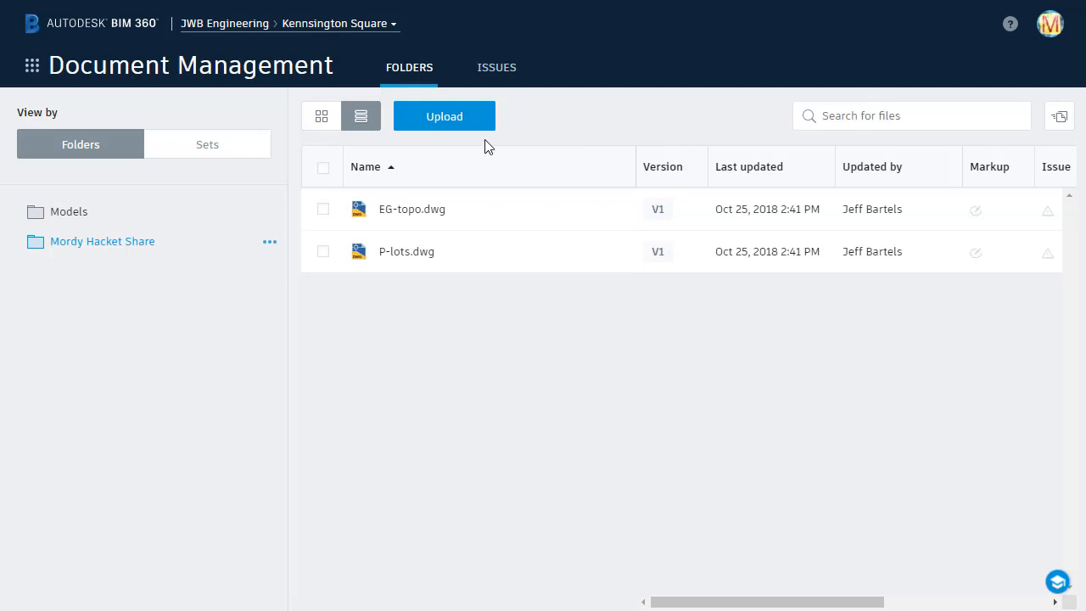
- Upload rendering.jpg from the images folder, then open it via the email's Take me there link
{"action": "left_click", "coordinate": [443, 121]}
{"action": "left_click", "coordinate": [431, 146]}
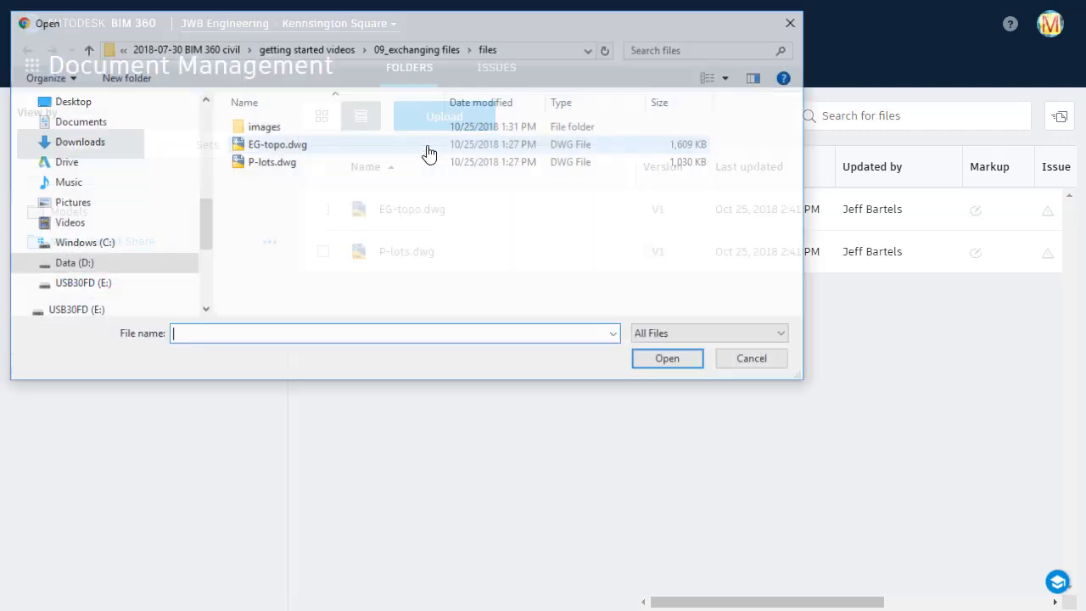
{"action": "double_click", "coordinate": [280, 127]}
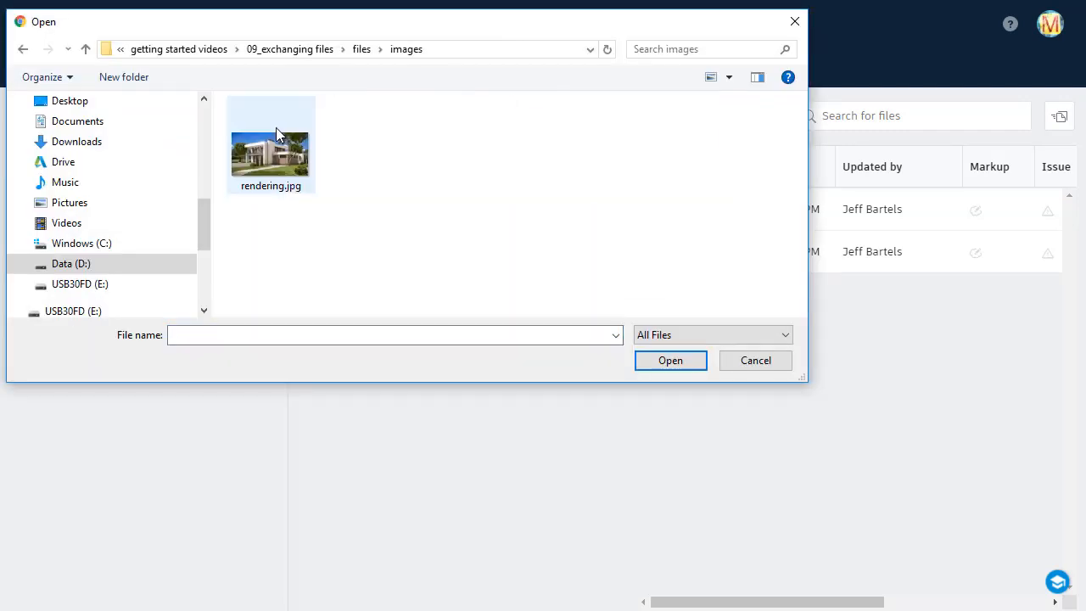
{"action": "left_click", "coordinate": [270, 156]}
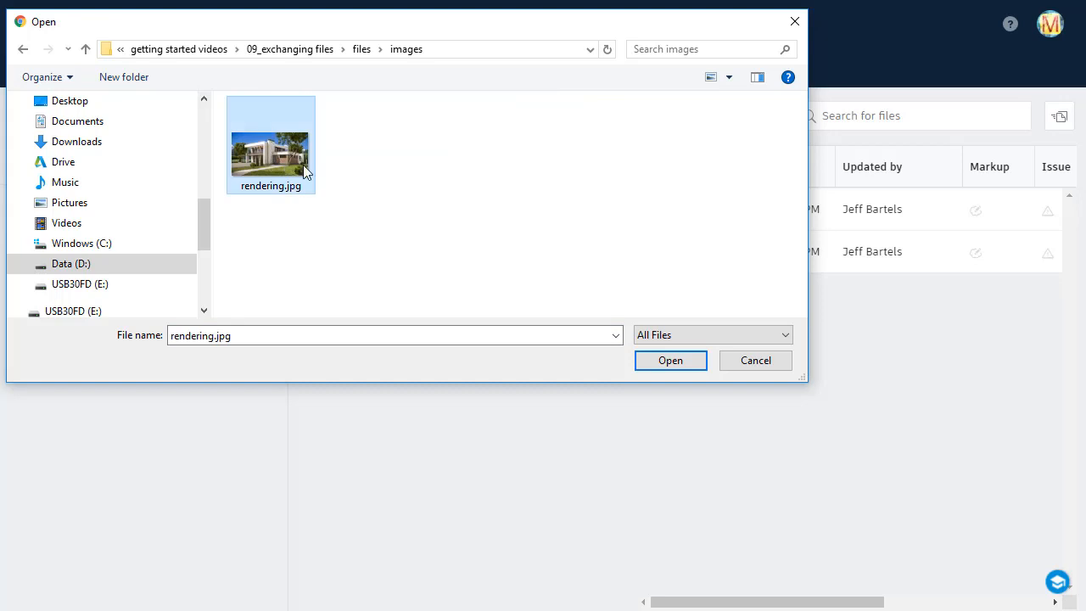
{"action": "left_click", "coordinate": [647, 365]}
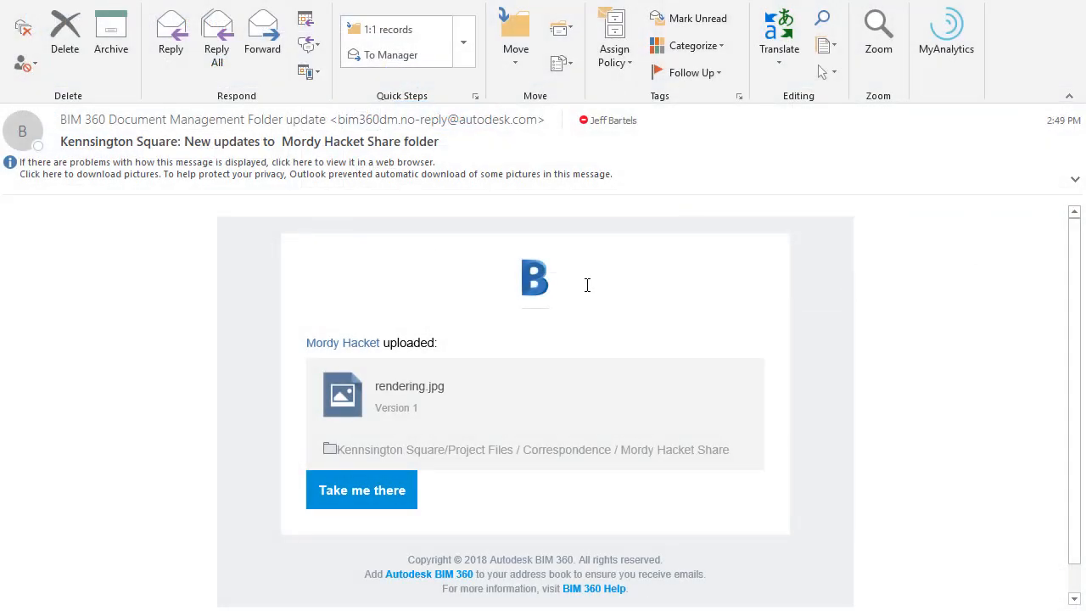
{"action": "left_click", "coordinate": [382, 496]}
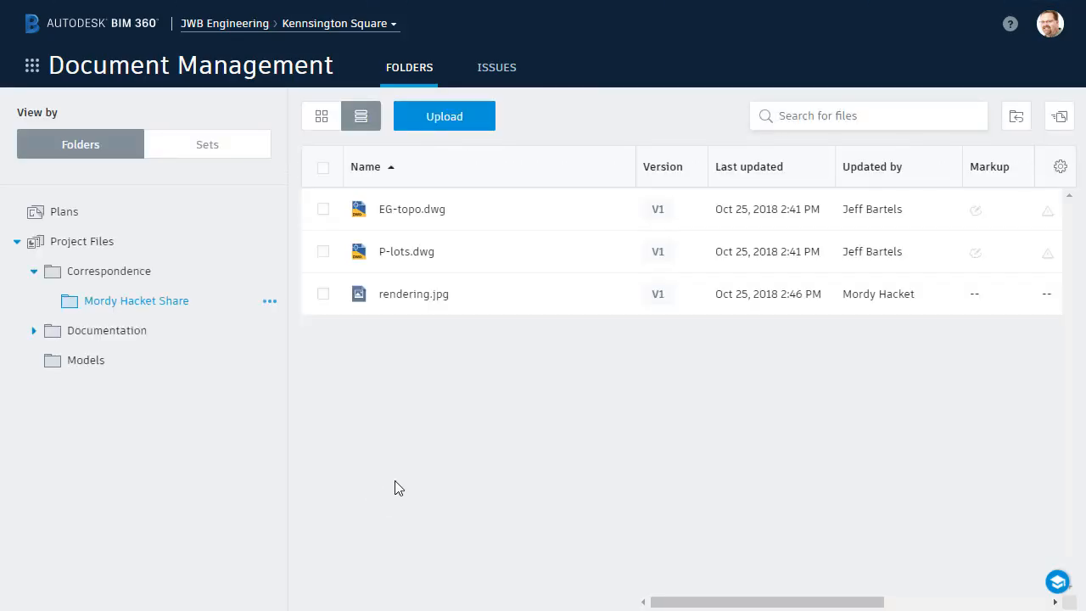
{"action": "left_click", "coordinate": [400, 295]}
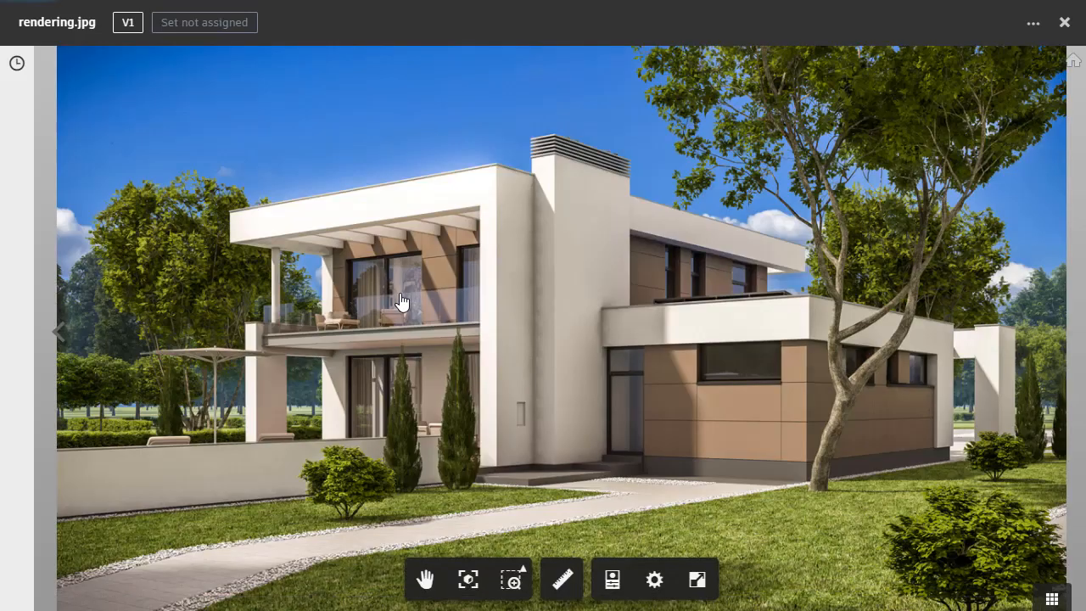